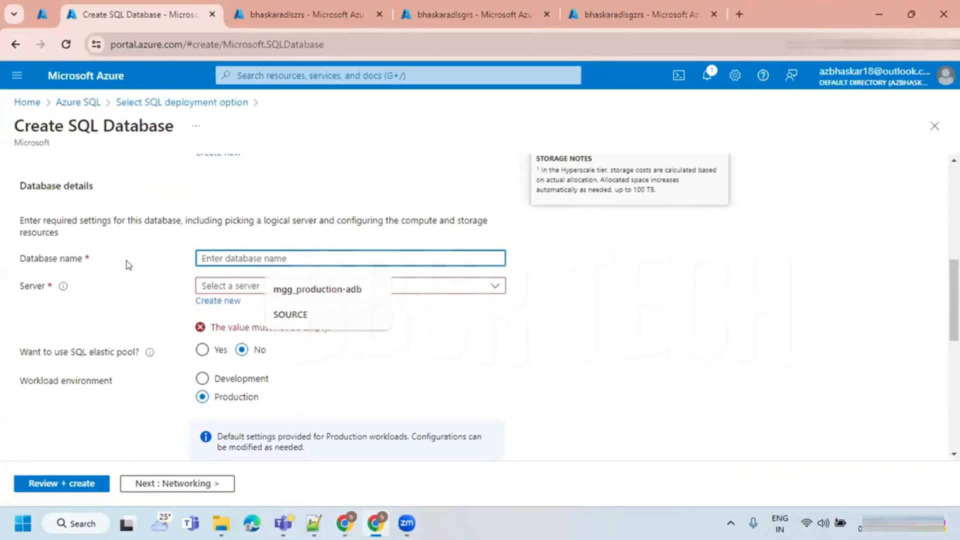
- Set the new database's name to SOURCE
click(129, 265)
click(221, 256)
click(290, 316)
click(125, 299)
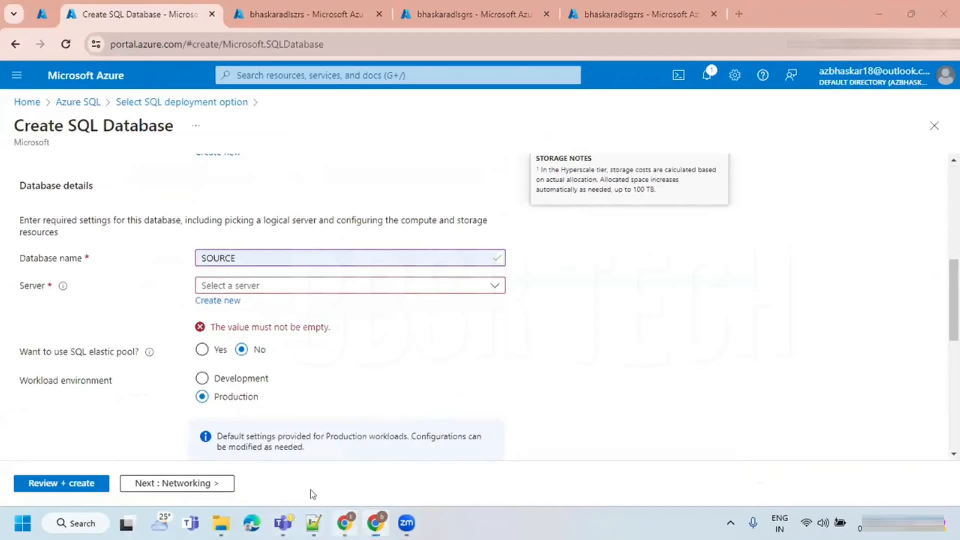
- Switch to the Zoom whiteboard and extend the frame downward to make room below the Basic tier description
click(345, 523)
scroll(465, 350, down, 3)
drag(481, 234, 480, 493)
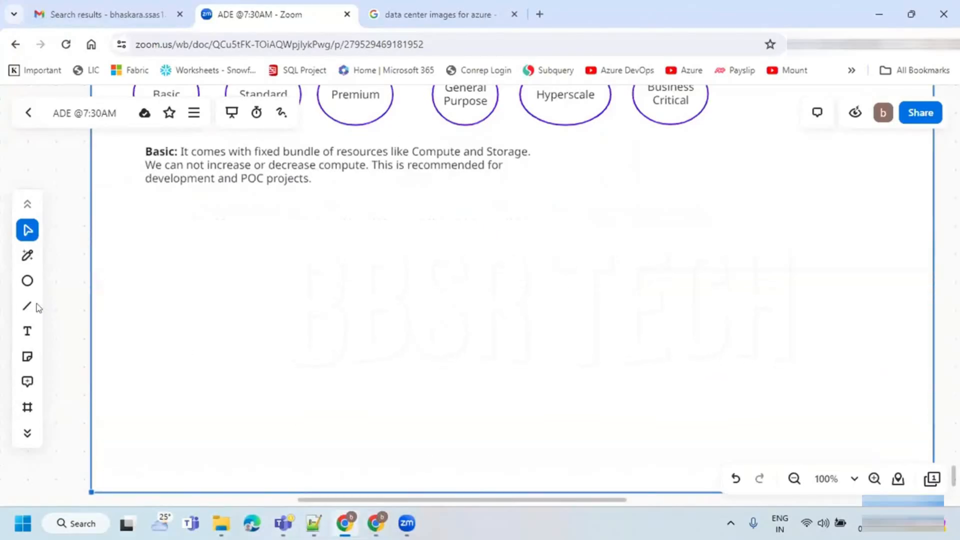
- Draw two cylinders, about 69 x 90 and 67 x 88, and stack them vertically below the Basic description
click(27, 283)
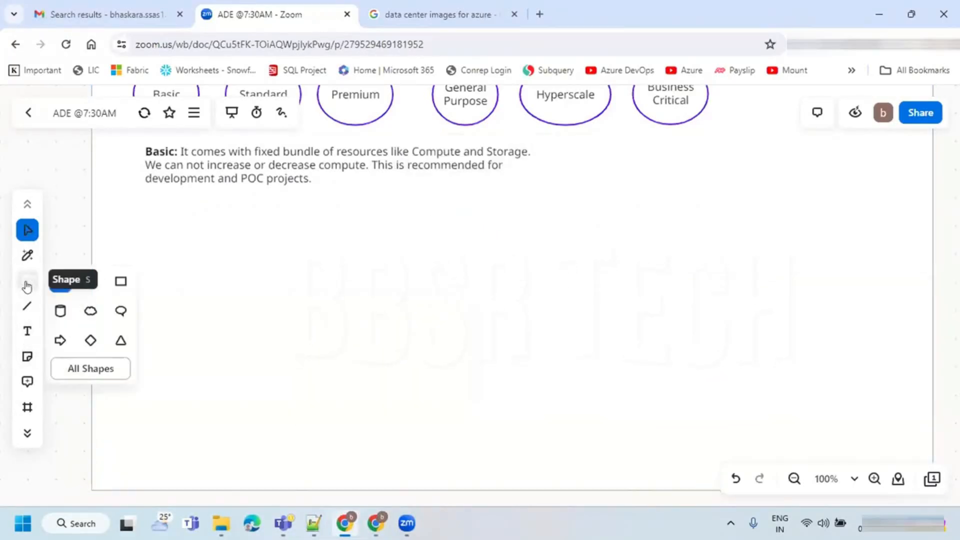
click(60, 311)
drag(167, 261, 215, 325)
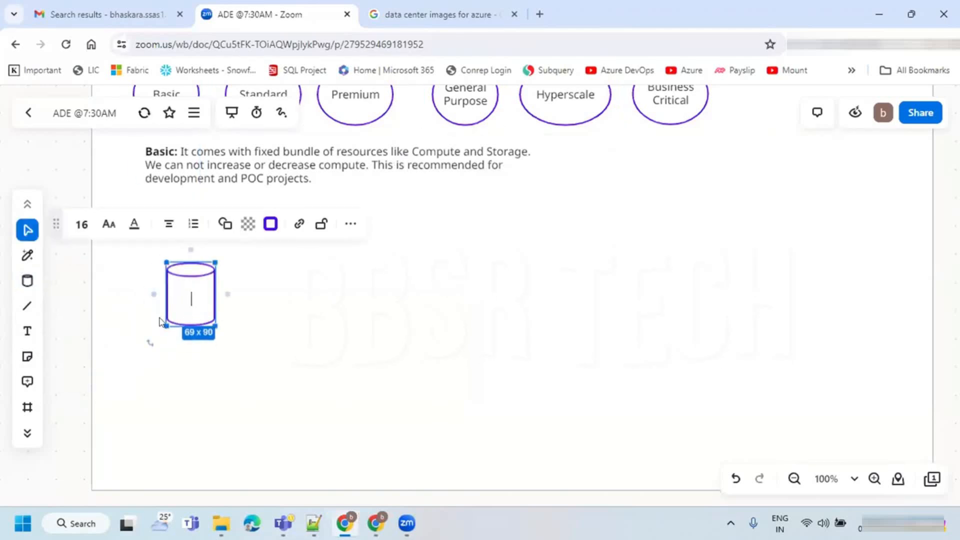
click(27, 281)
drag(242, 267, 287, 325)
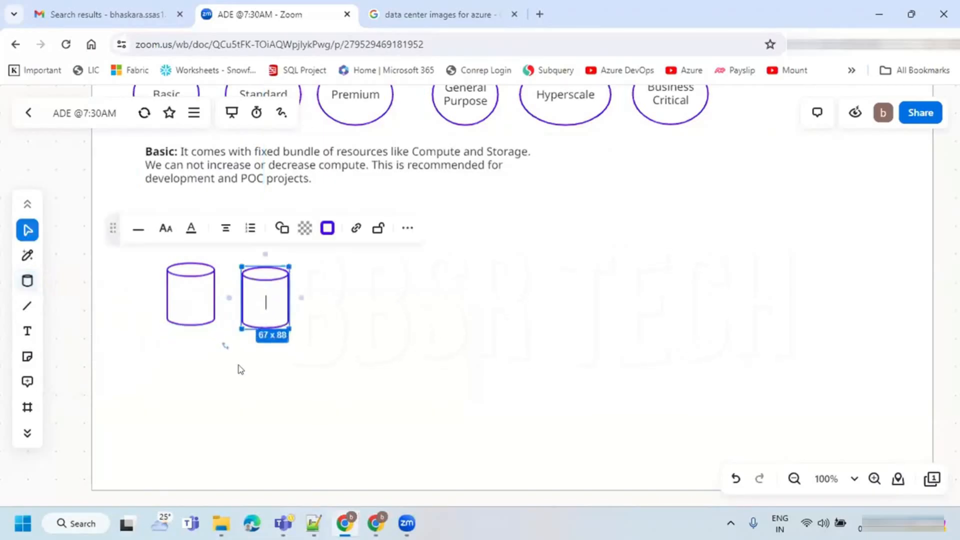
drag(256, 291, 183, 370)
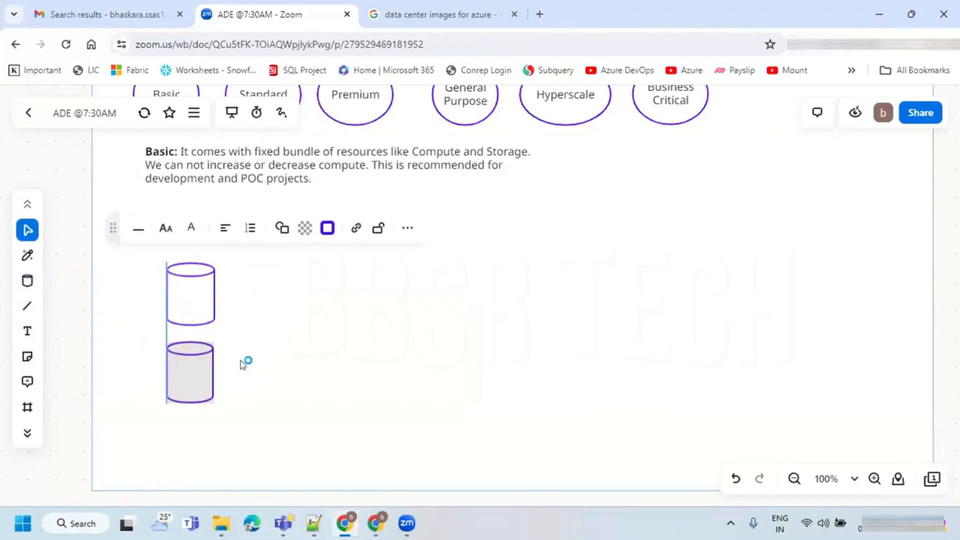
click(246, 365)
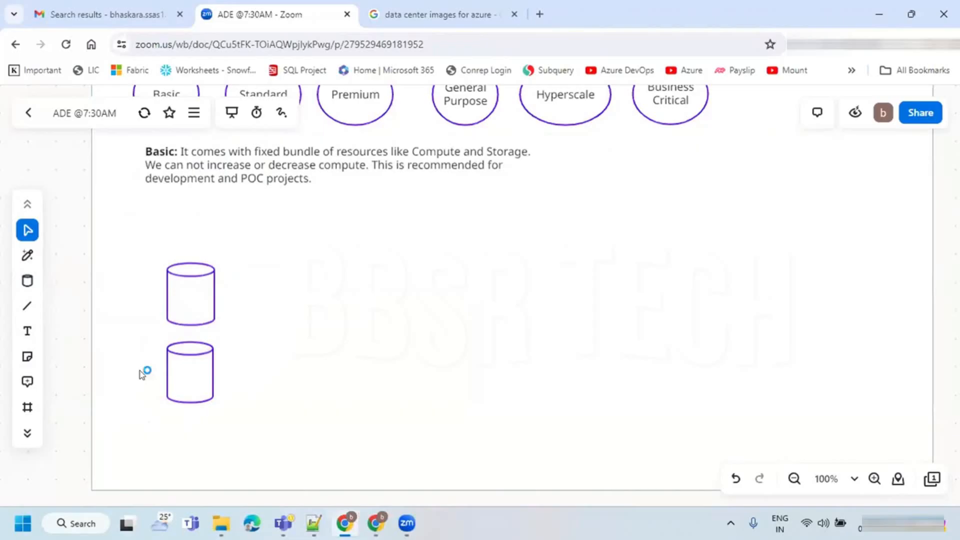
- Draw a rectangle enclosing both cylinders and give it square corners and a red border
click(28, 281)
click(120, 281)
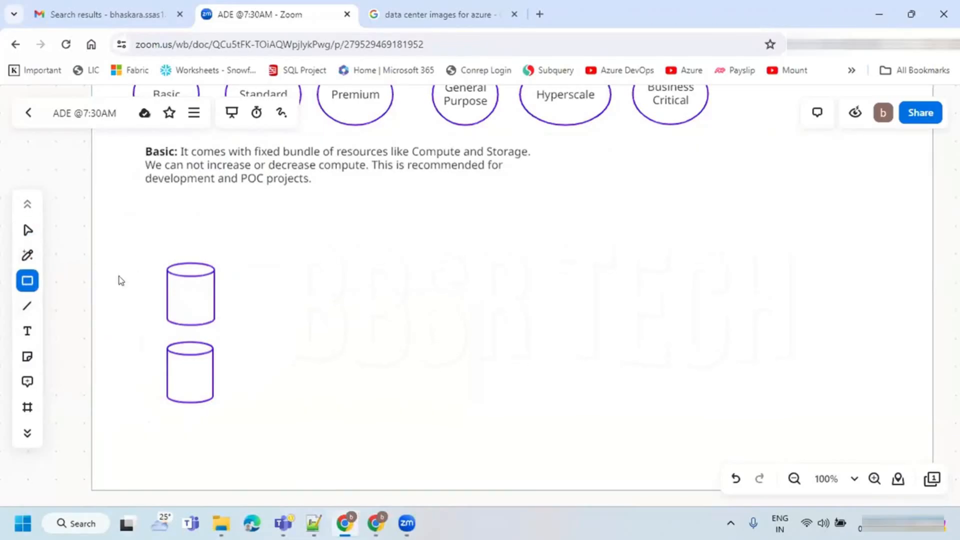
drag(149, 246, 235, 417)
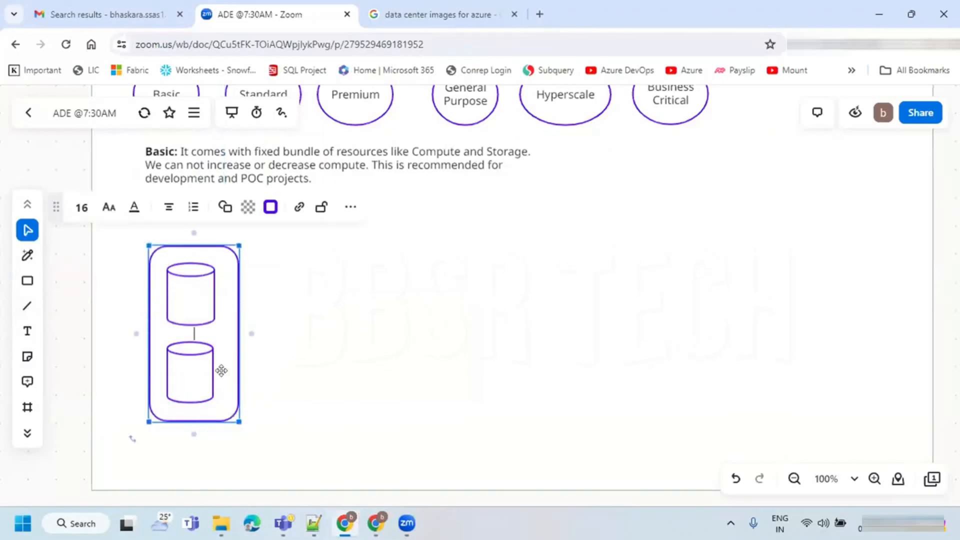
click(225, 207)
click(180, 259)
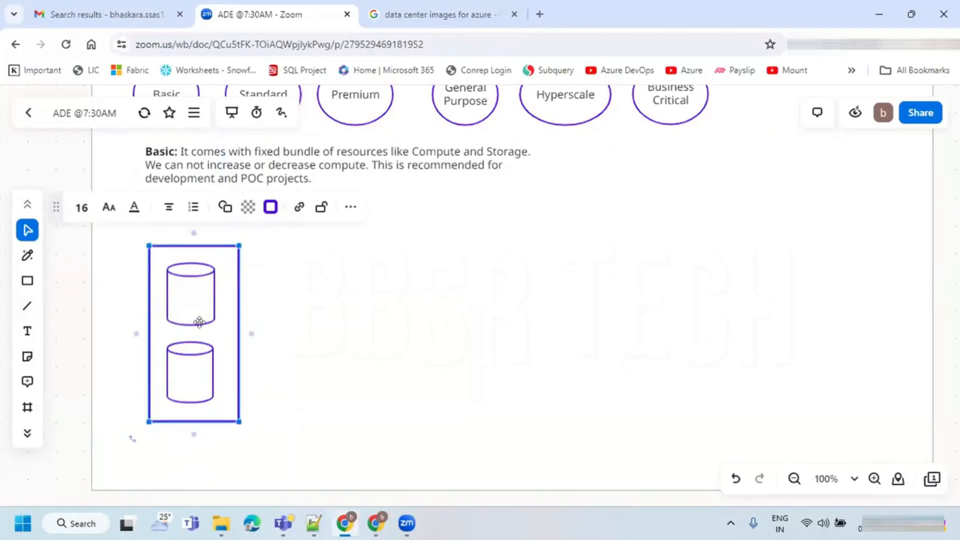
click(270, 206)
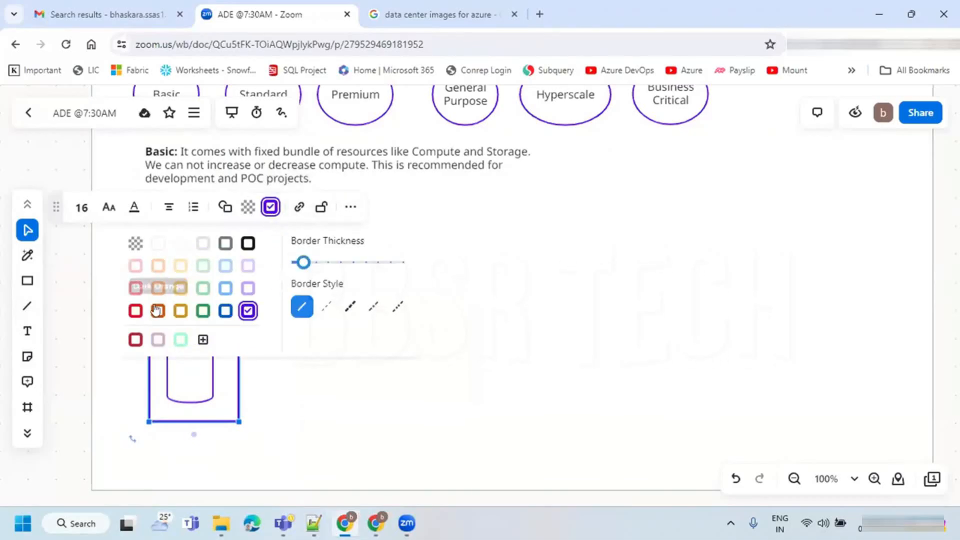
click(136, 310)
click(298, 348)
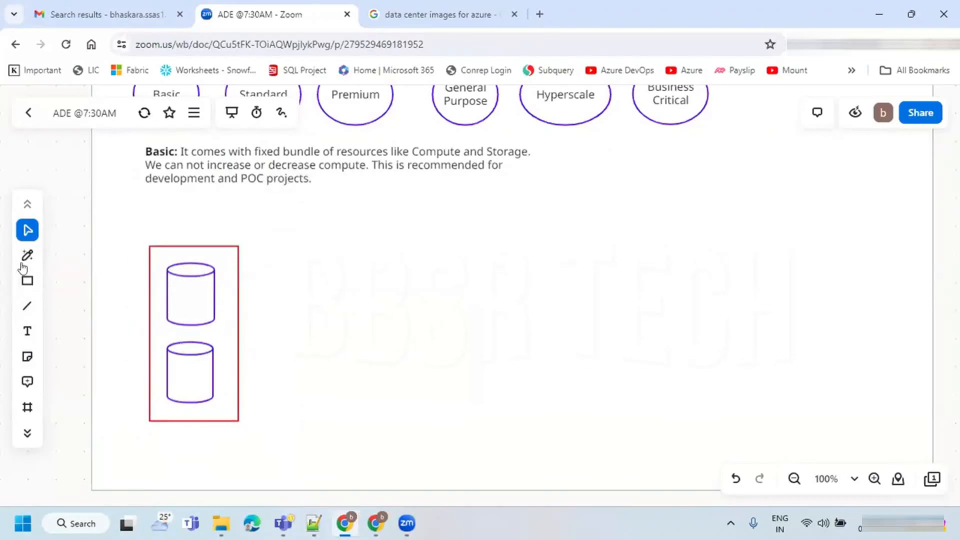
- Add the text "Server:" just below the red rectangle
click(27, 306)
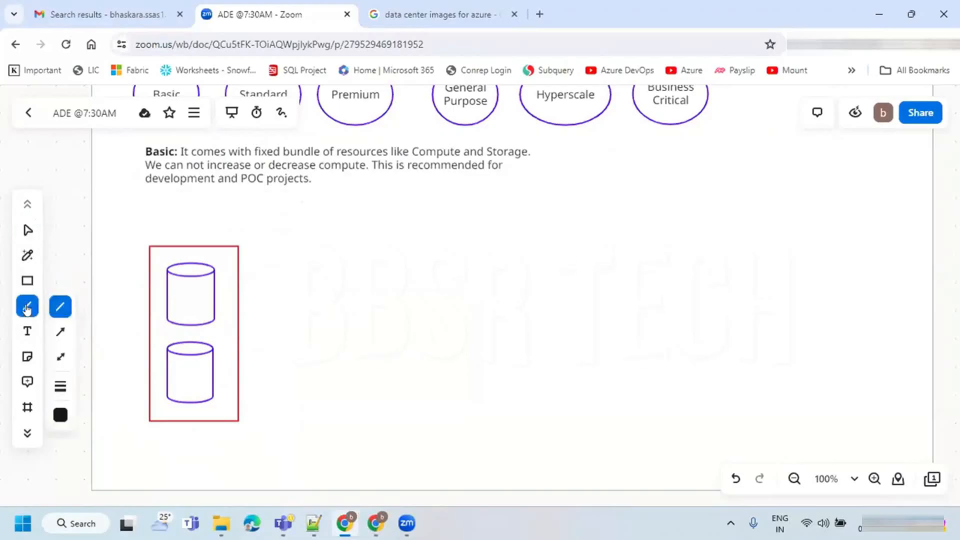
click(27, 331)
drag(147, 430, 265, 444)
text(Server:)
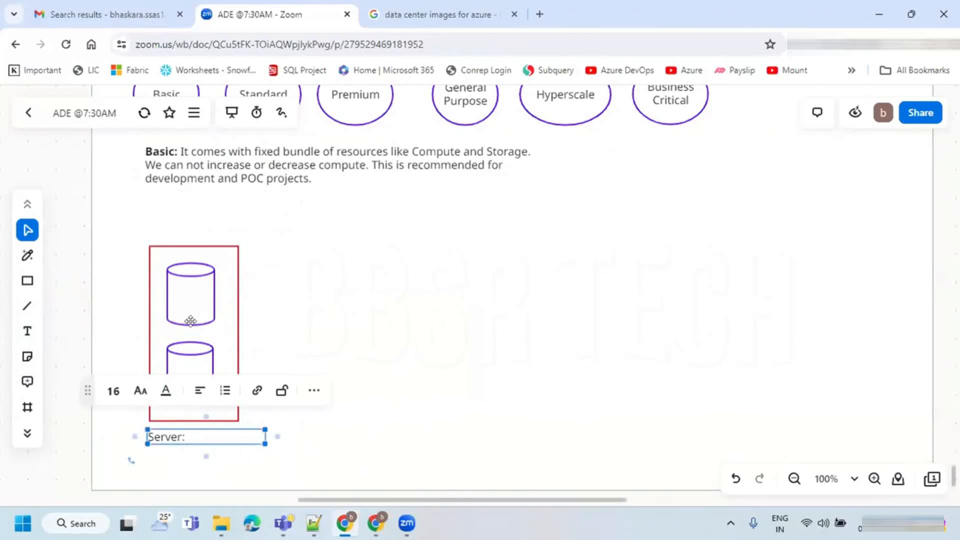
- Label the upper cylinder SOURCE and the lower one TARGET, widening both so each label fits on one line
double_click(188, 301)
text(SOURCE)
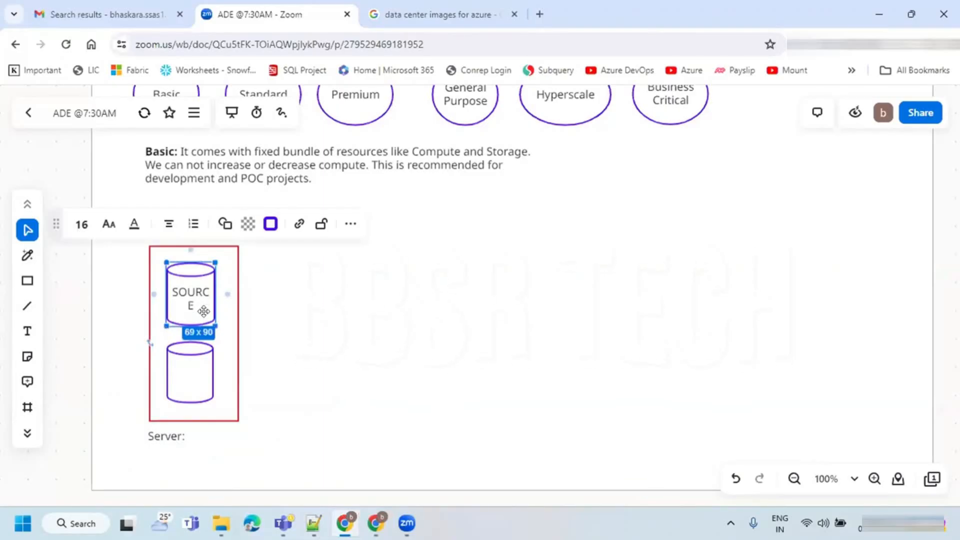
mouse_move(228, 294)
mouse_down()
mouse_move(246, 295)
mouse_move(224, 295)
mouse_up()
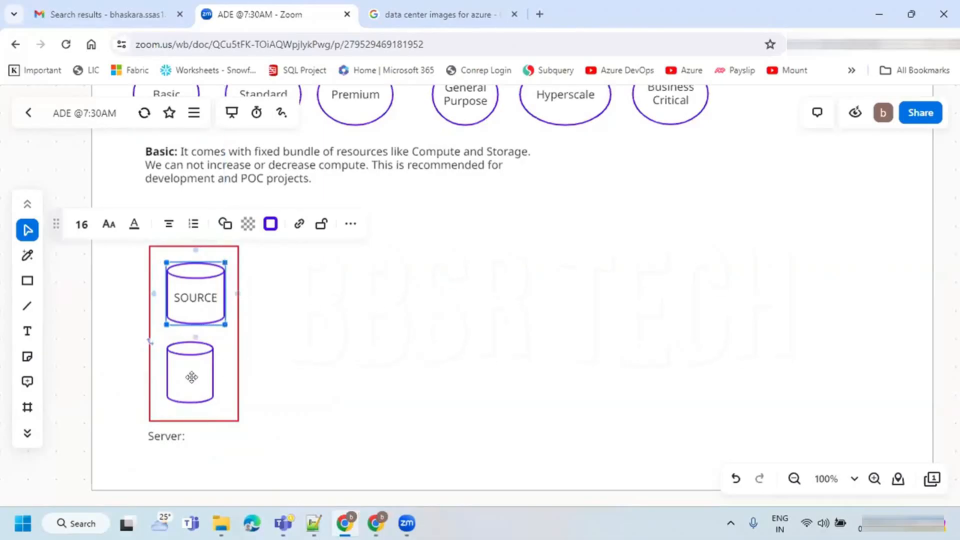
click(191, 377)
drag(209, 376, 225, 376)
text(TARGET)
click(349, 381)
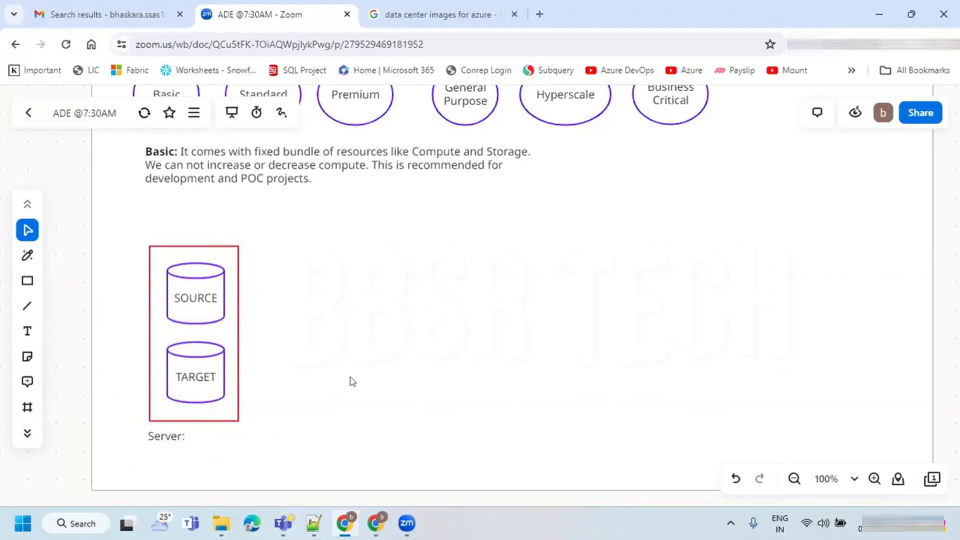
click(188, 302)
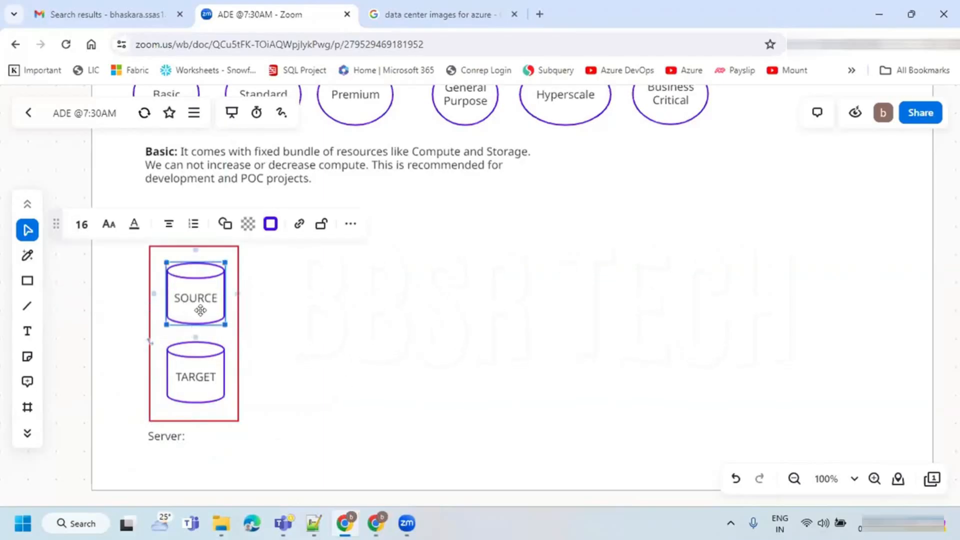
click(321, 307)
click(193, 290)
click(163, 413)
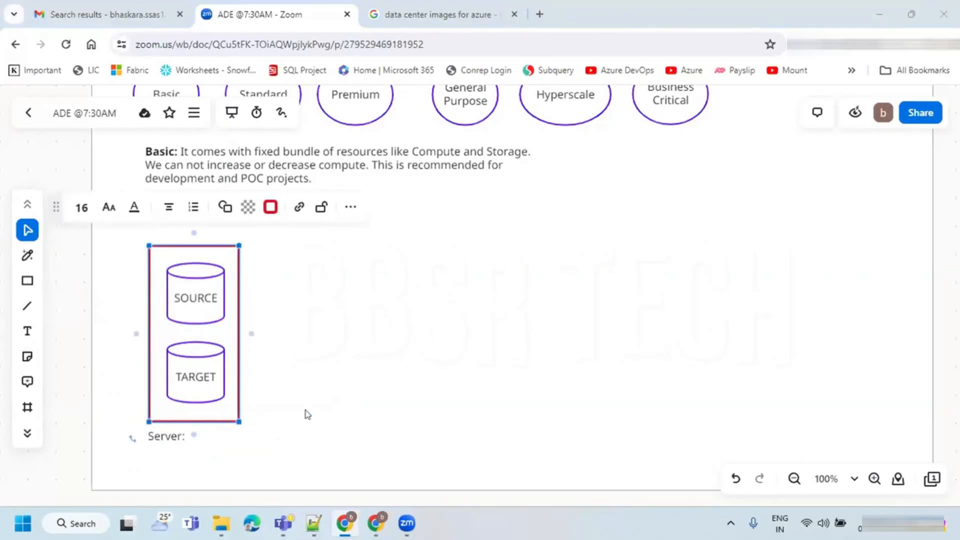
- Return to the Azure portal and start creating a new database server named bhaskarsql321
key(alt+Tab)
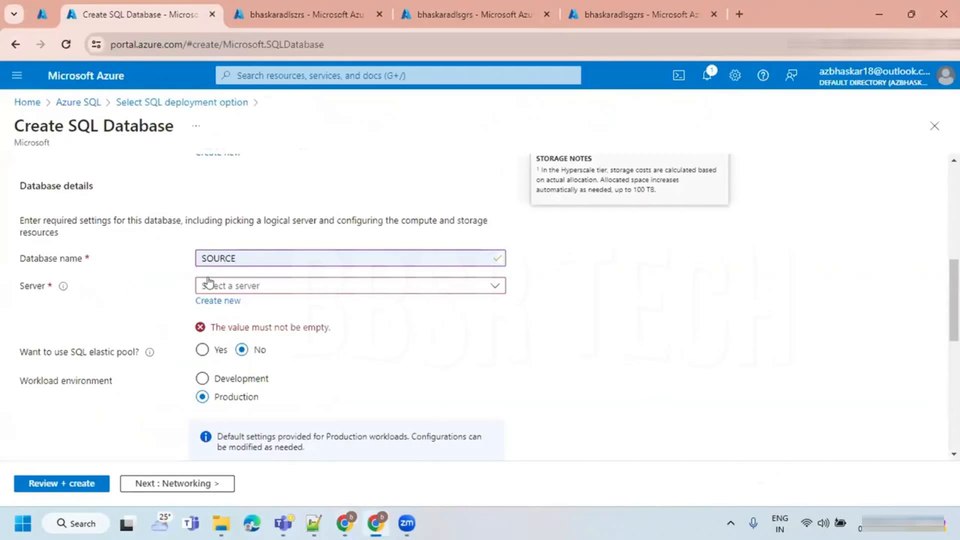
click(210, 300)
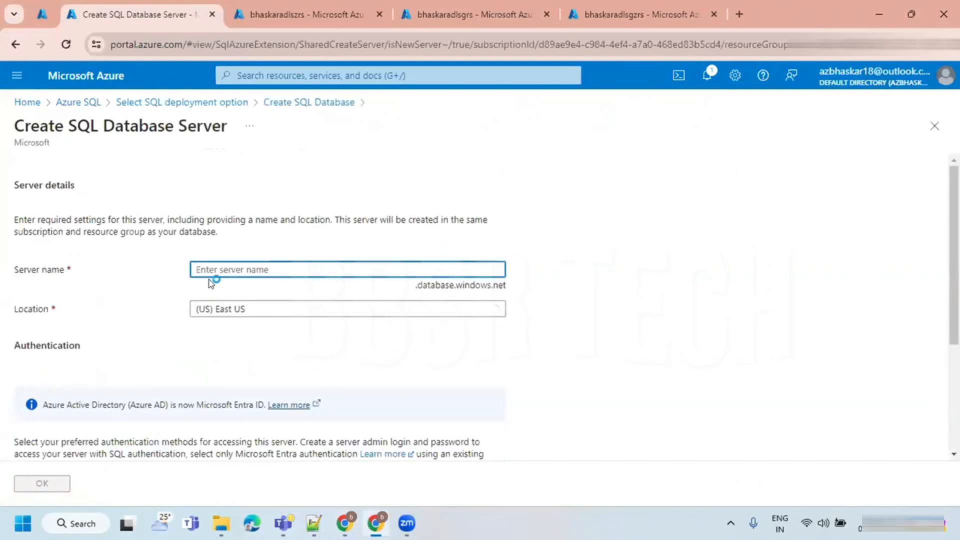
click(207, 268)
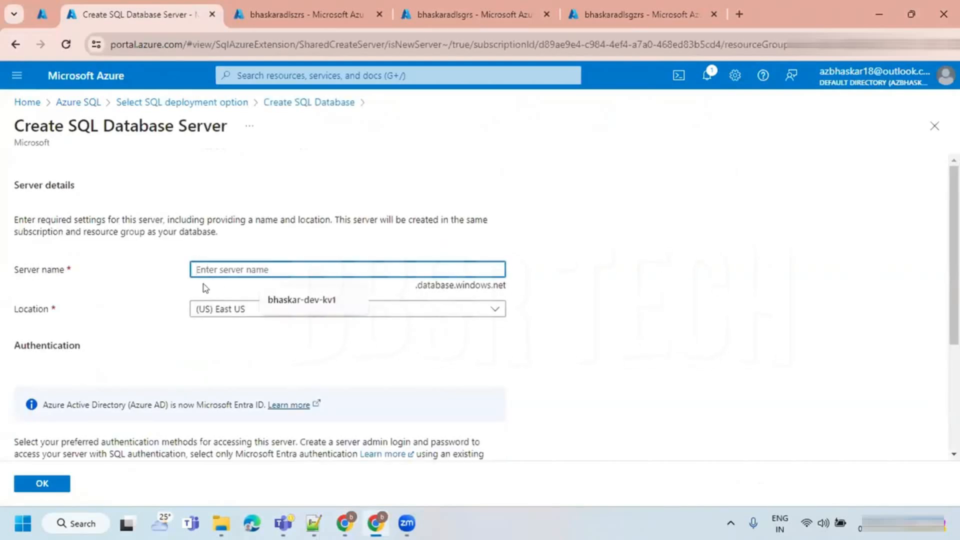
text(bhaskarsql)
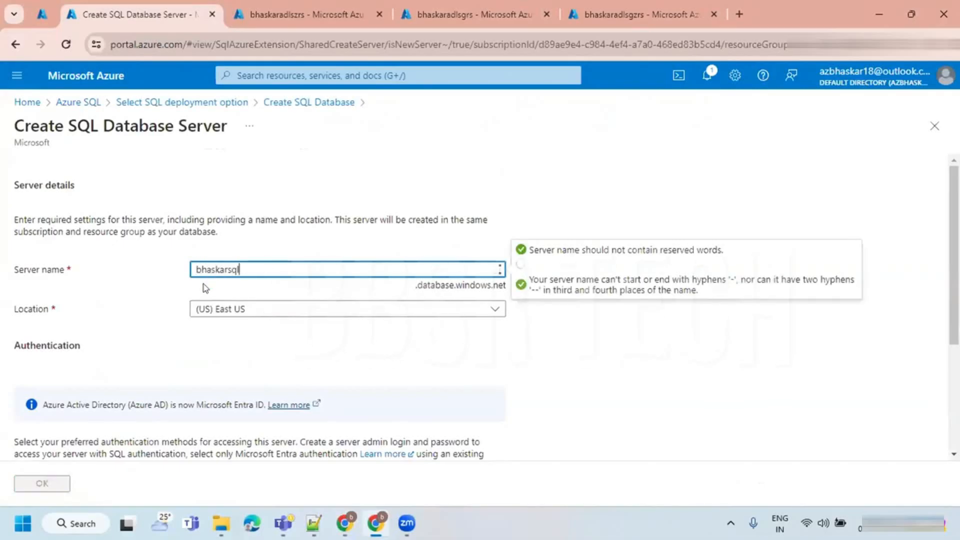
text(321)
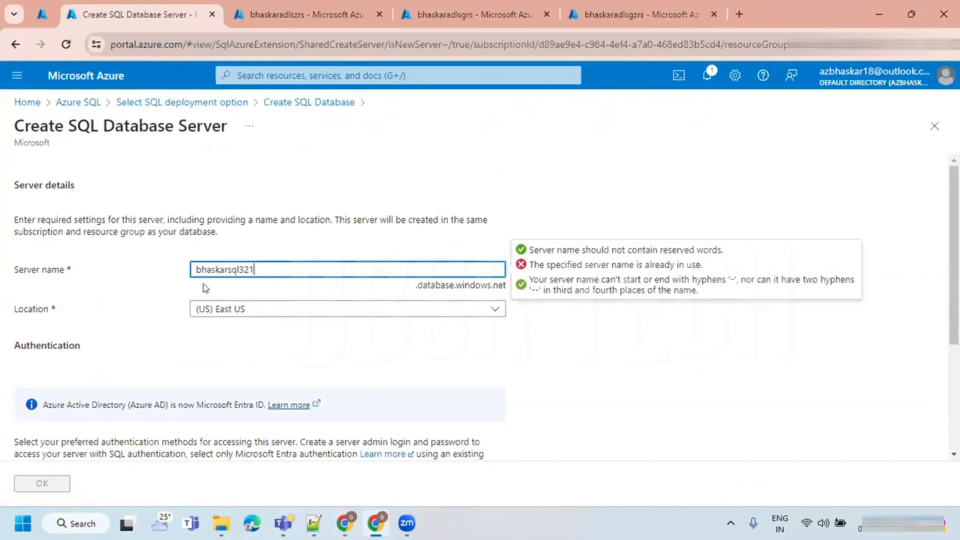
click(162, 289)
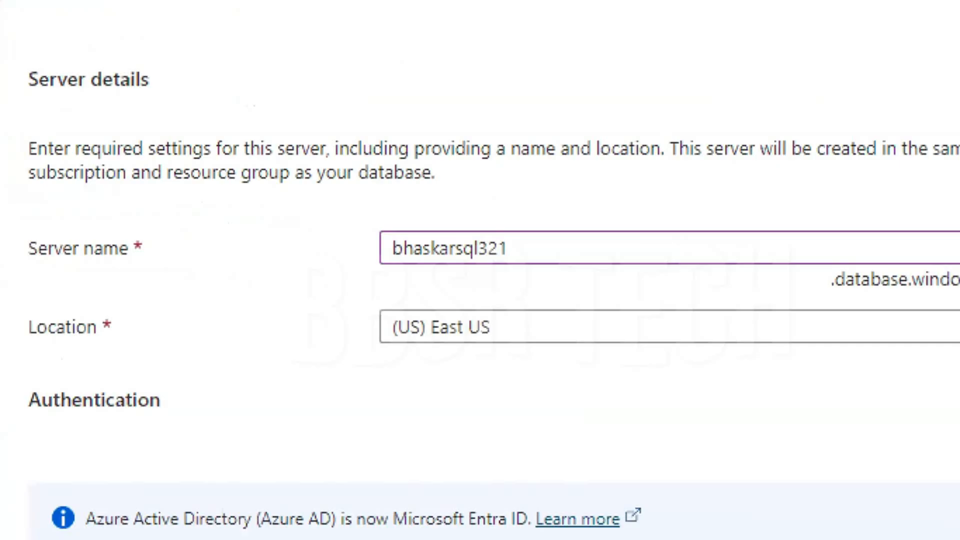
drag(348, 268, 521, 272)
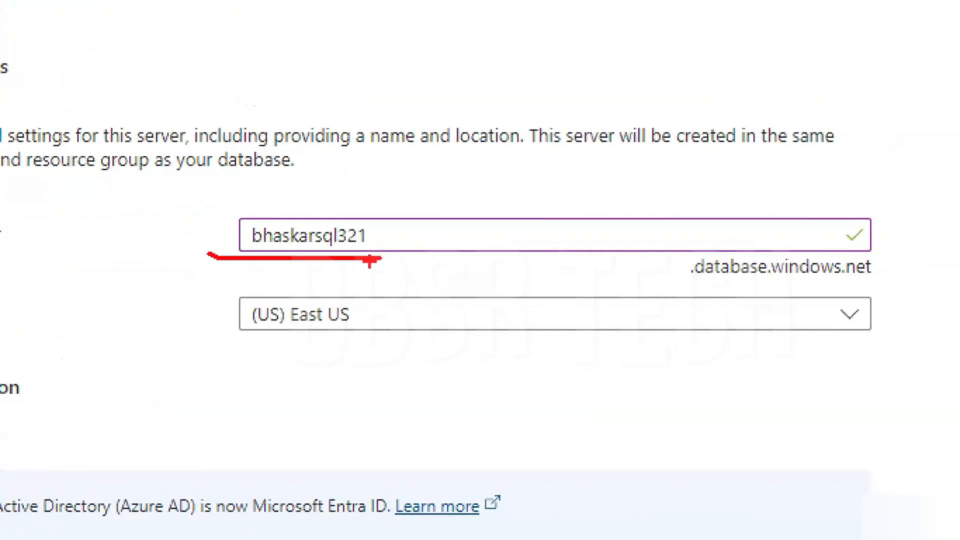
drag(675, 283, 878, 285)
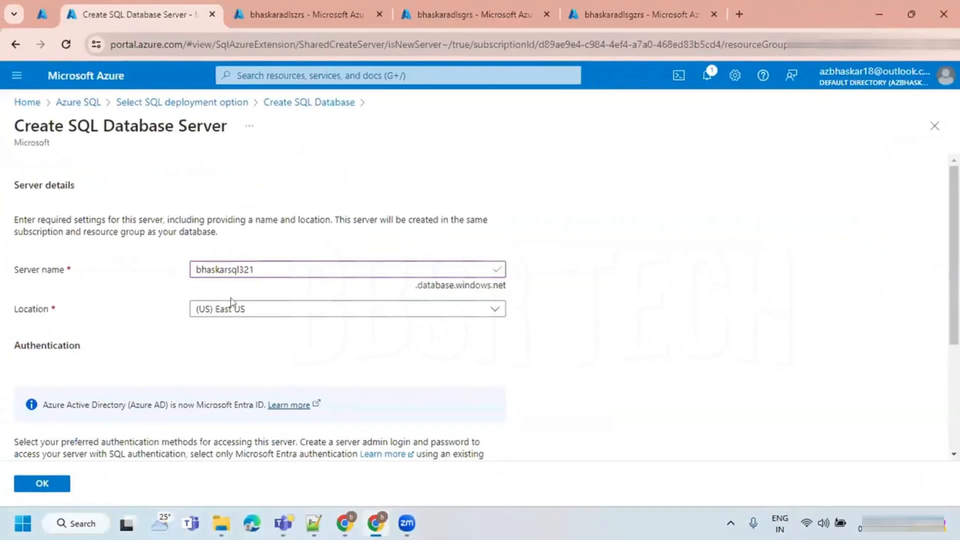
- Set the server's location to (Asia Pacific) Central India and look over the authentication methods
click(235, 310)
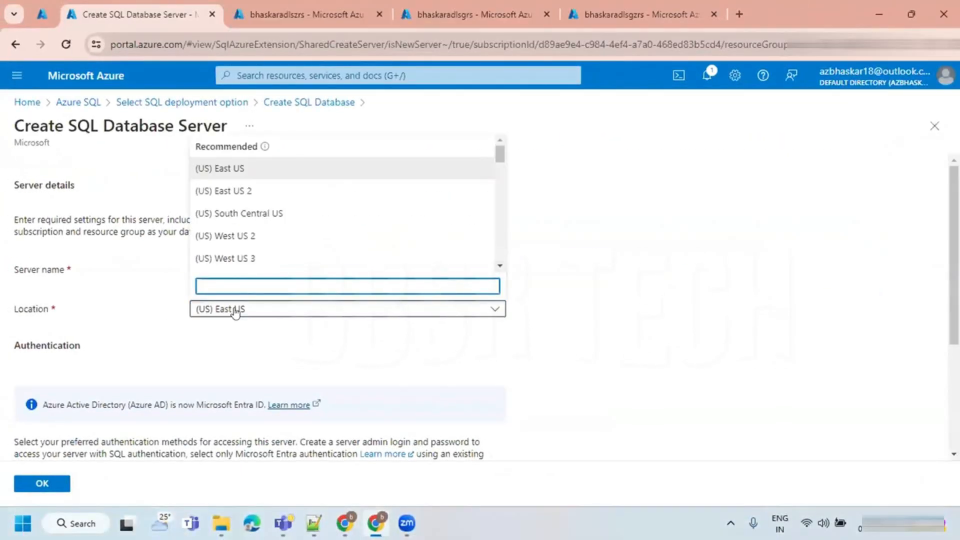
text(i)
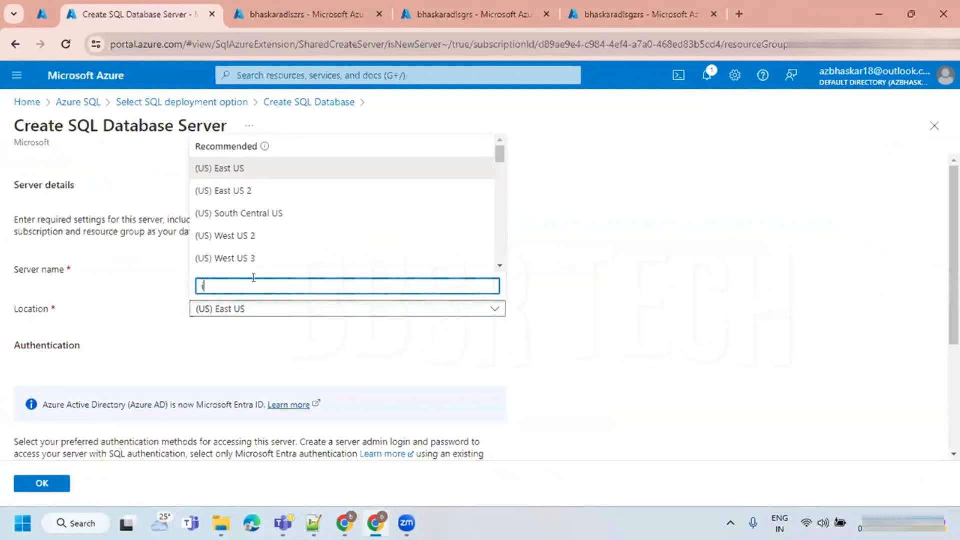
text(ndia)
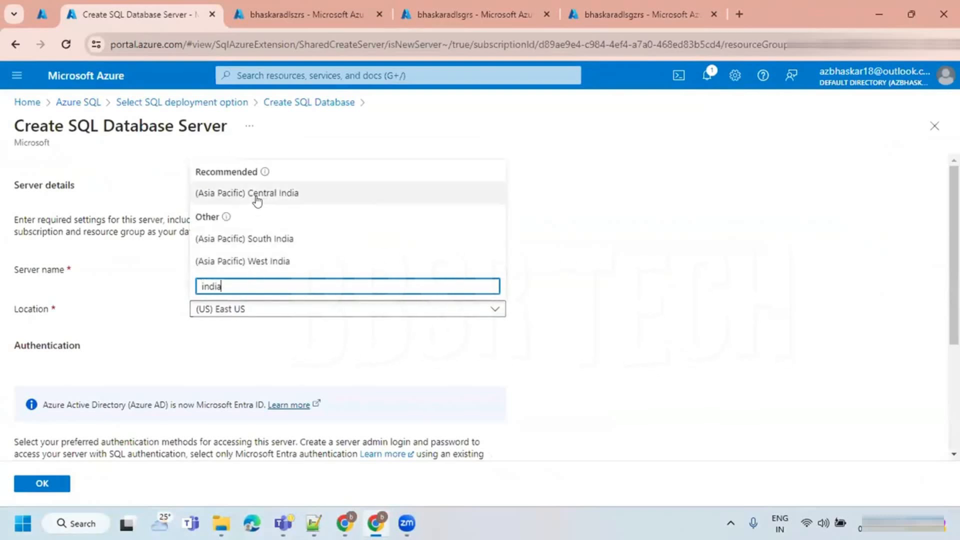
click(257, 197)
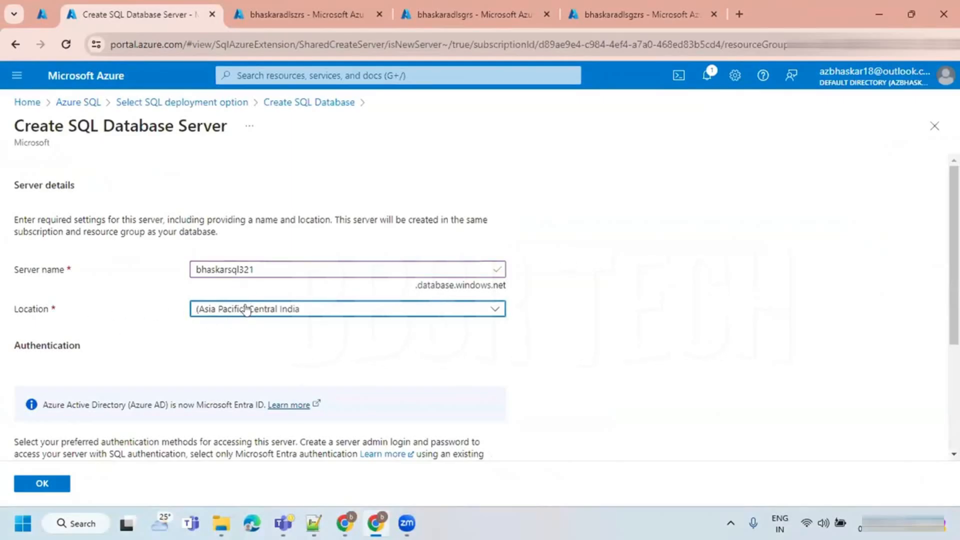
scroll(225, 321, down, 3)
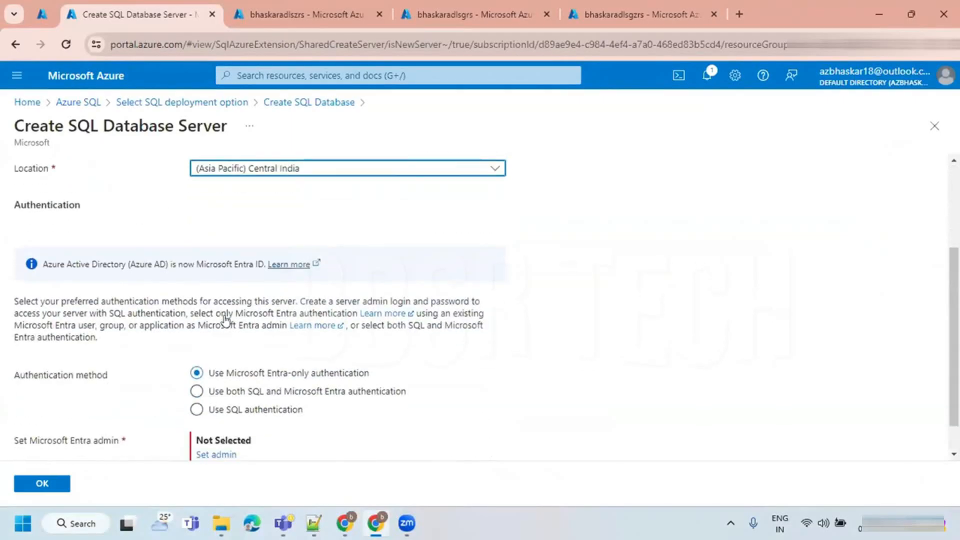
scroll(256, 288, down, 1)
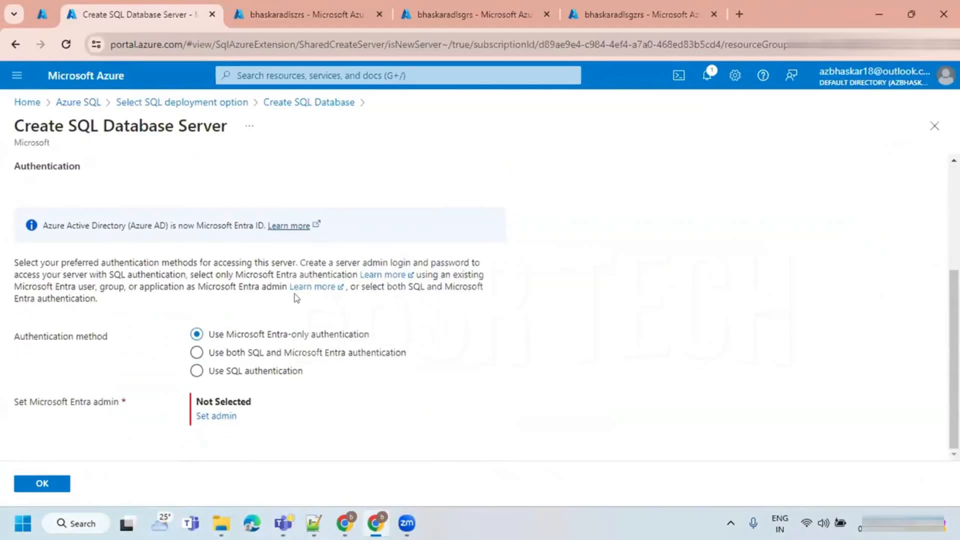
- Switch back to the Zoom whiteboard and select the red rectangle around the SOURCE and TARGET cylinders
key(alt+Tab)
click(352, 335)
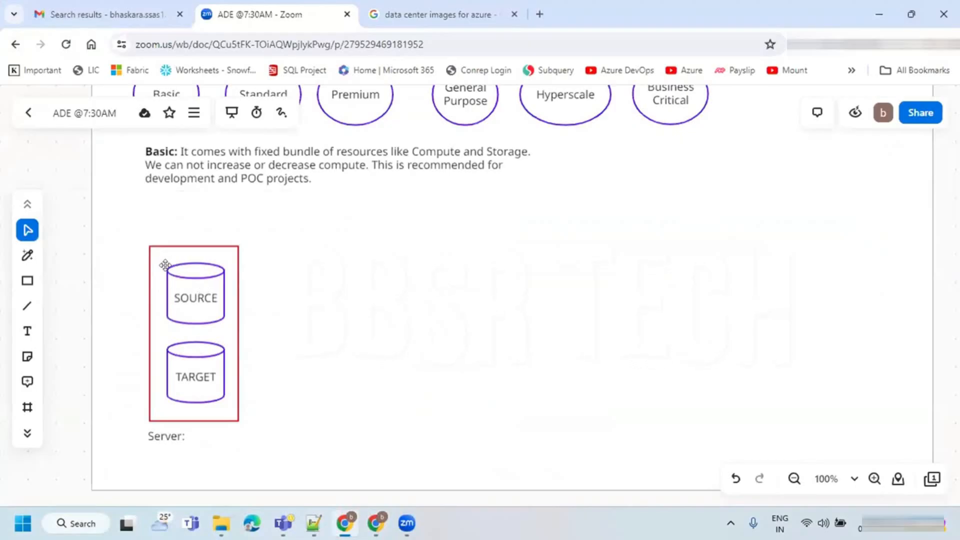
click(169, 405)
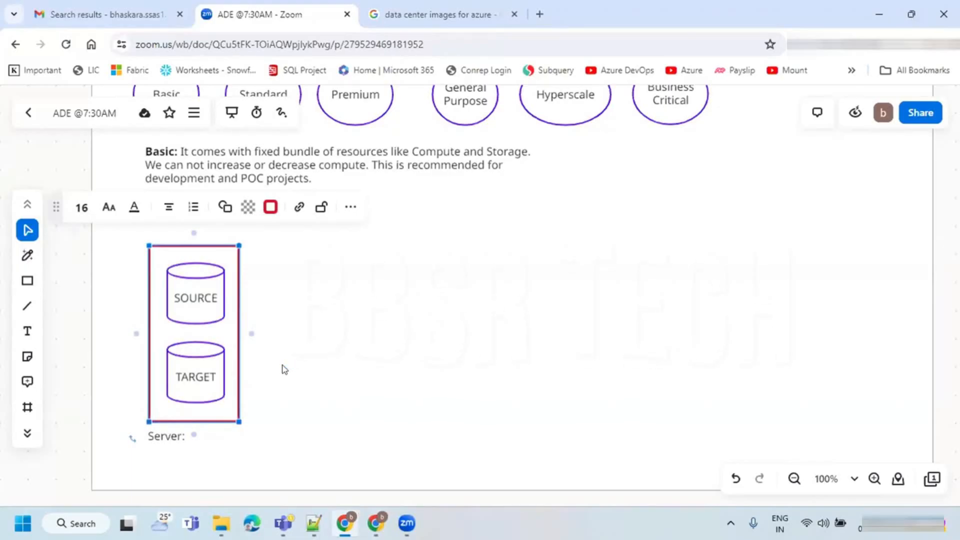
- Return to the Azure portal and mark up the three authentication methods, underlining each and circling SQL authentication with an arrow pointing to it
key(alt+Tab)
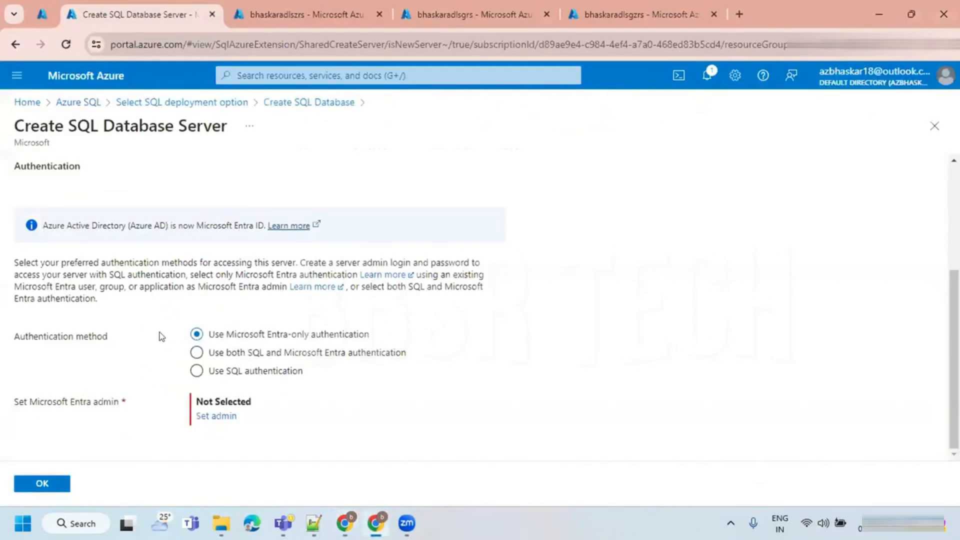
drag(16, 336, 107, 340)
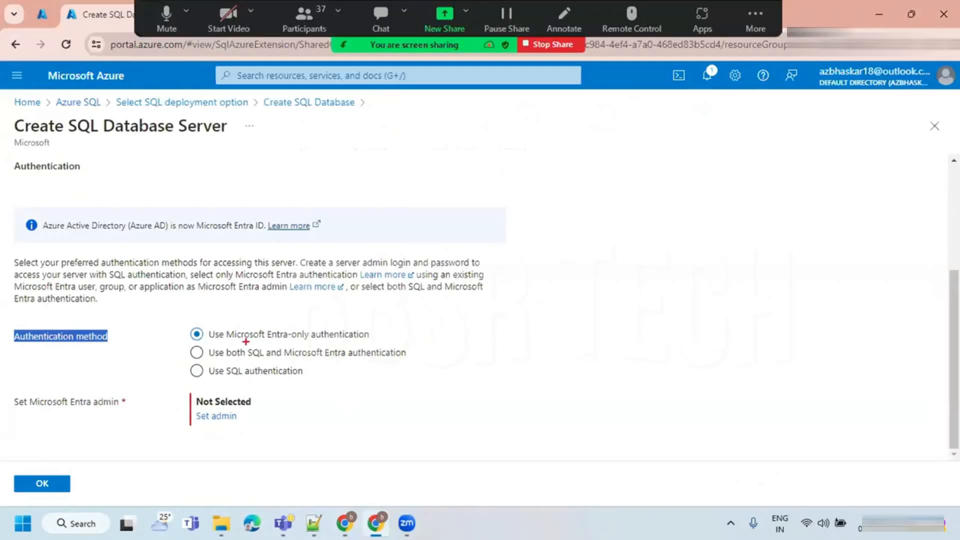
drag(227, 343, 317, 338)
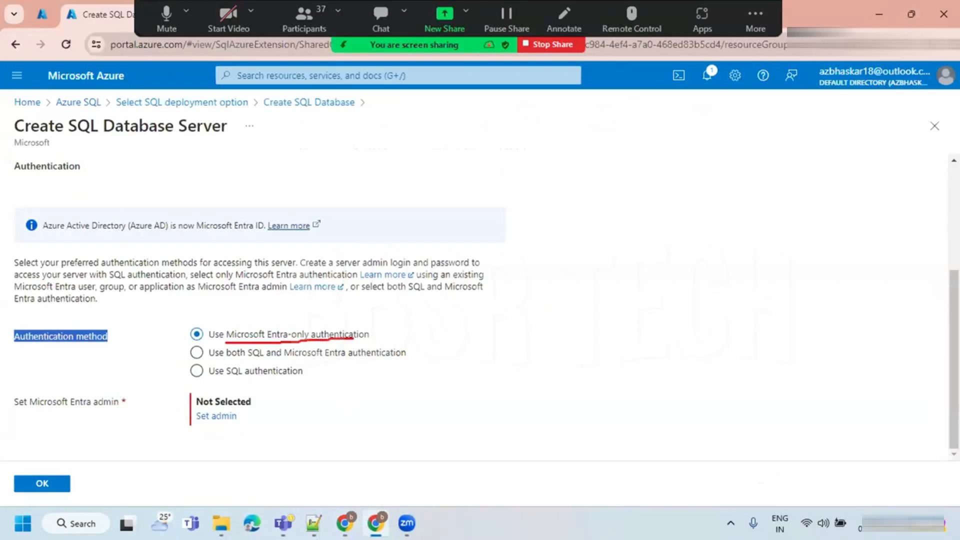
drag(222, 343, 338, 341)
mouse_move(213, 379)
mouse_down()
mouse_move(284, 376)
mouse_move(276, 379)
mouse_up()
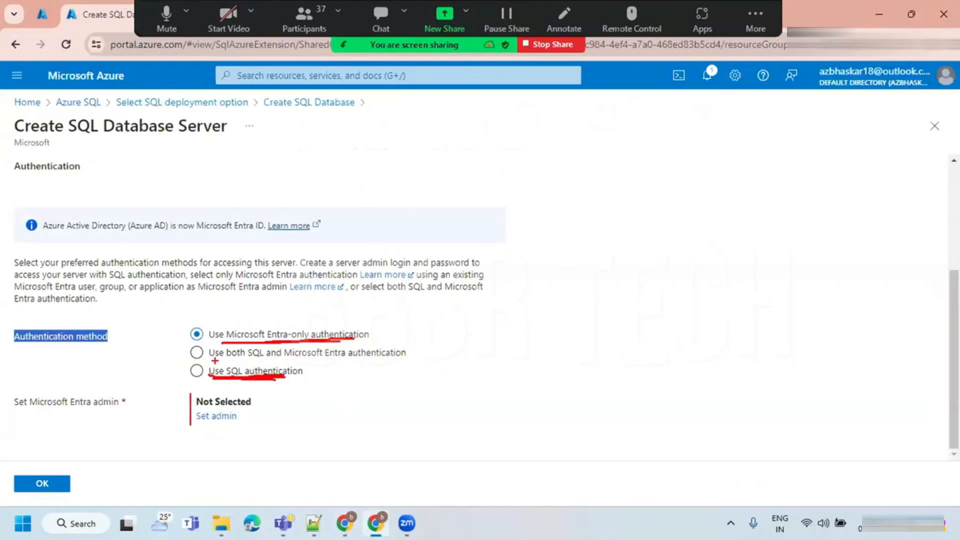
drag(220, 359, 404, 353)
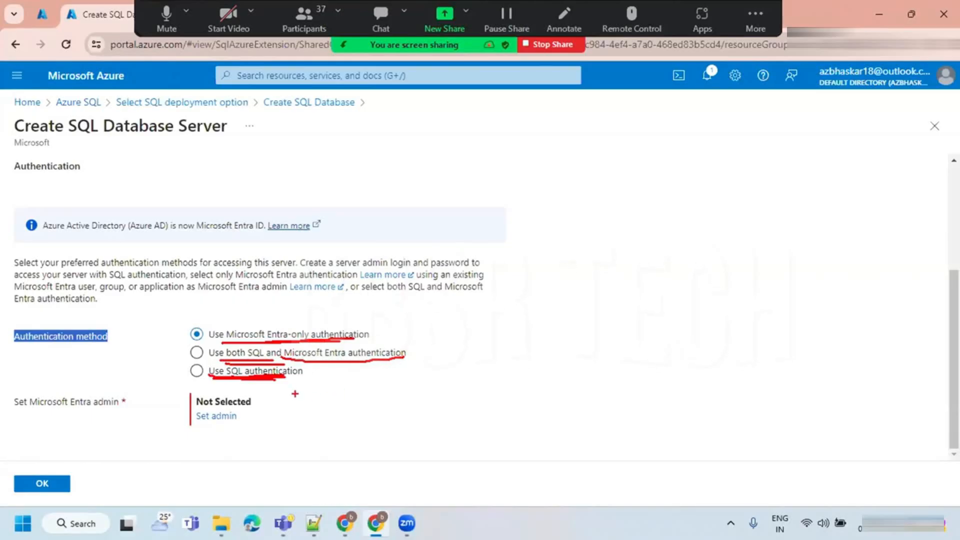
mouse_move(314, 369)
mouse_down()
mouse_move(168, 379)
mouse_move(285, 388)
mouse_move(308, 370)
mouse_up()
mouse_move(269, 281)
mouse_down()
mouse_move(267, 359)
mouse_move(283, 349)
mouse_up()
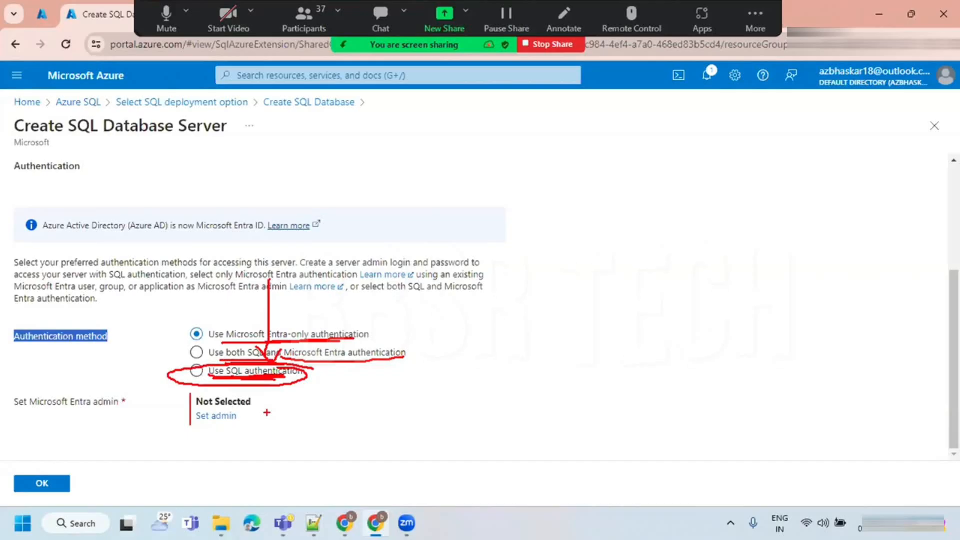
- Choose SQL authentication for the new server and enter the server admin login
click(241, 370)
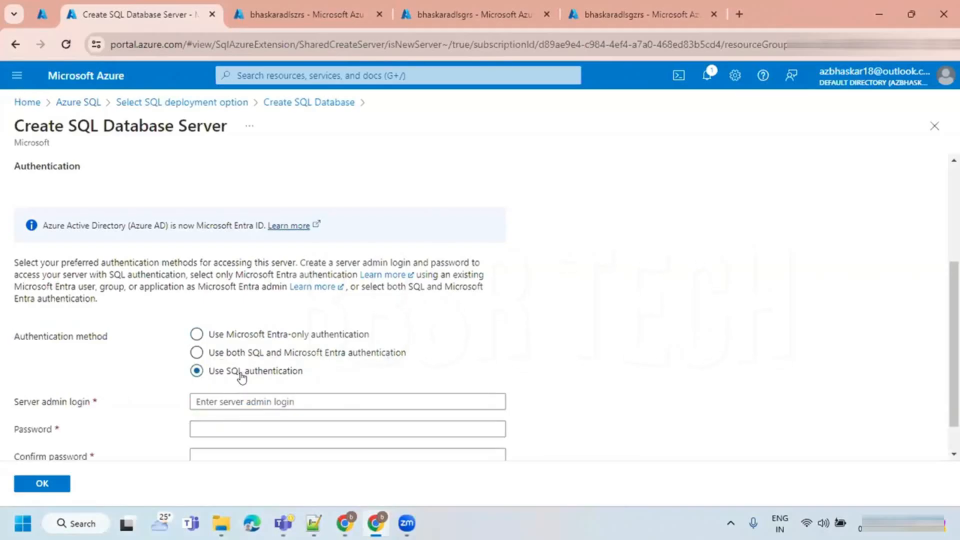
scroll(241, 377, down, 1)
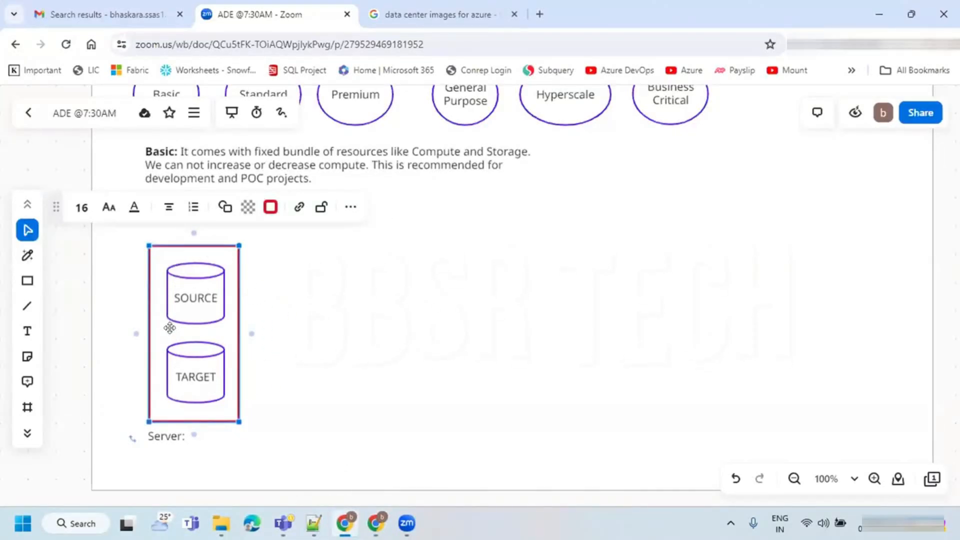
key(alt+Tab)
click(204, 360)
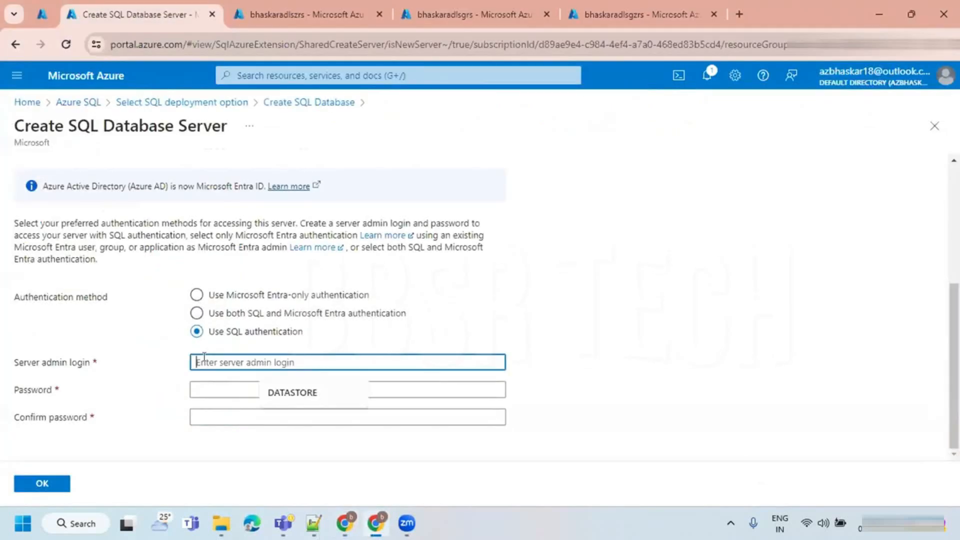
text(bhaskar)
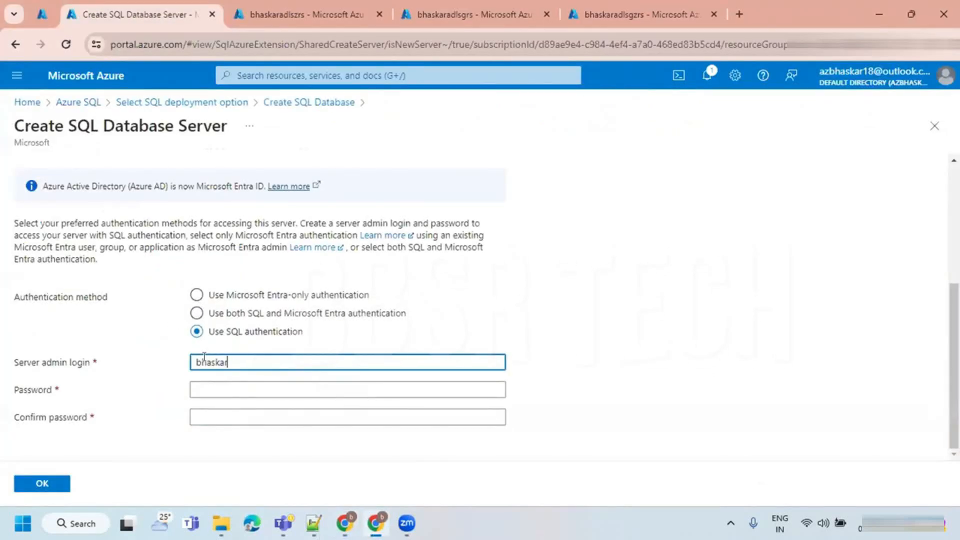
- Enter the server admin password, repeat it in the confirmation field and accept the new server's settings
click(212, 385)
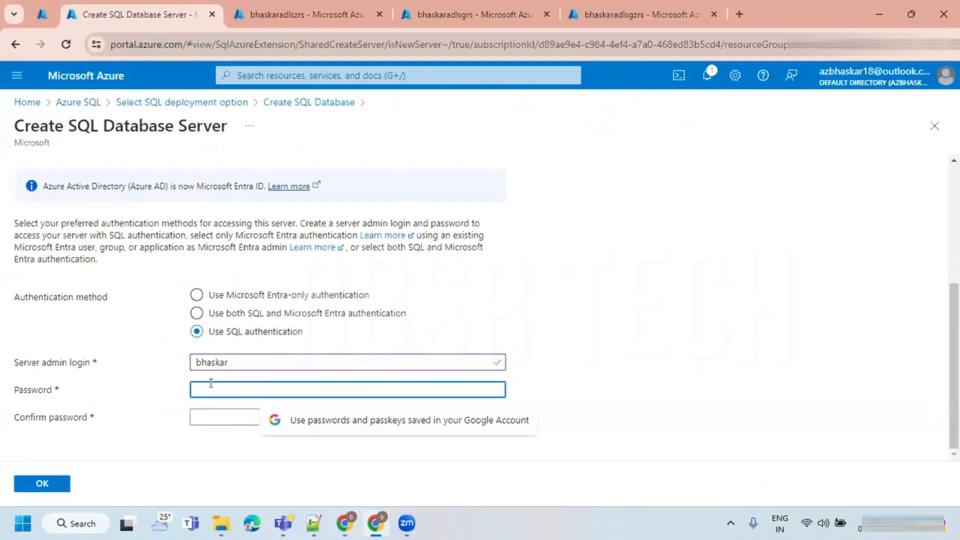
text(•••)
key(BackSpace)
key(BackSpace)
key(BackSpace)
key(BackSpace)
text(••••••)
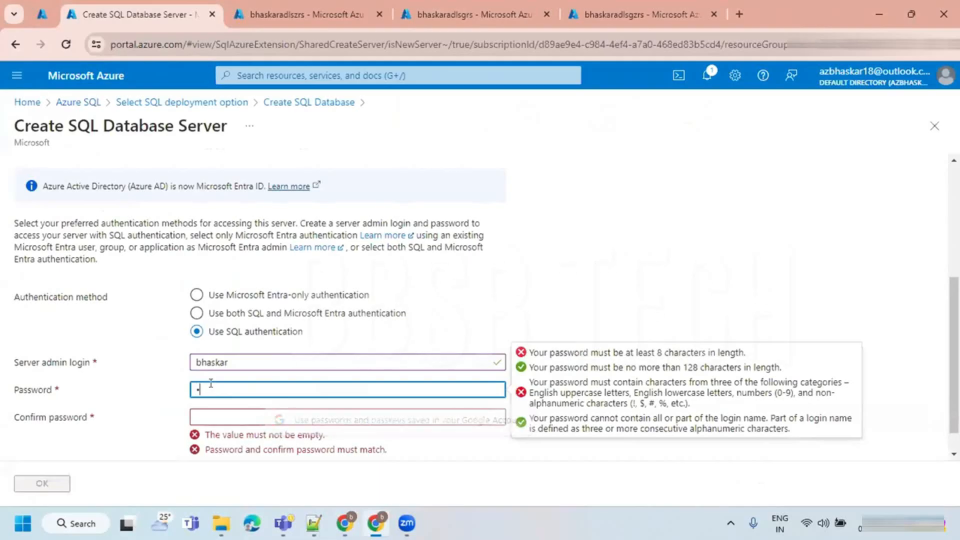
text(•)
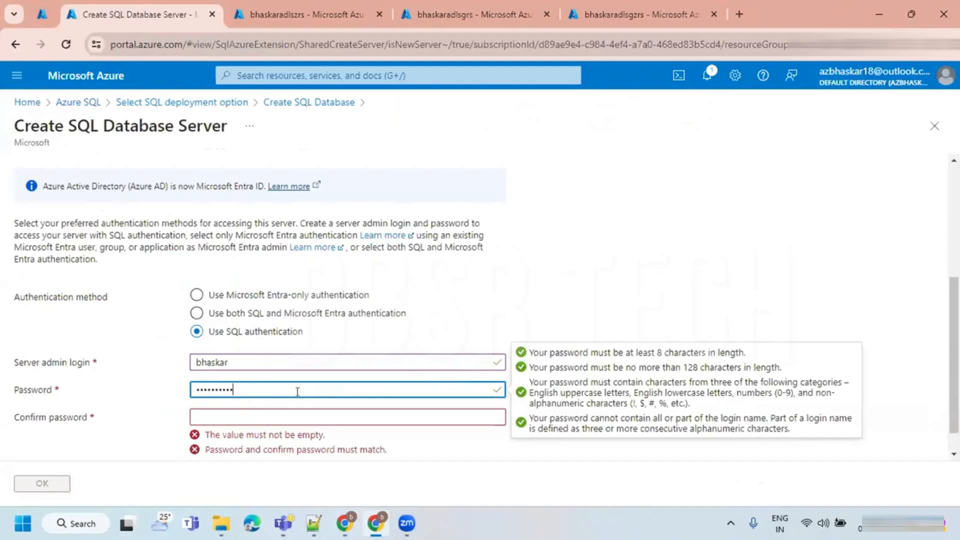
click(213, 413)
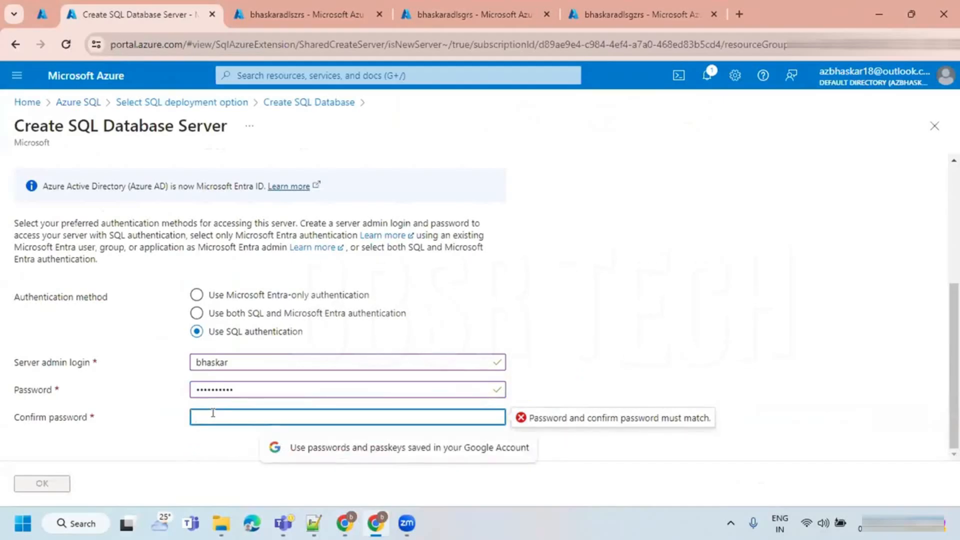
text(••••)
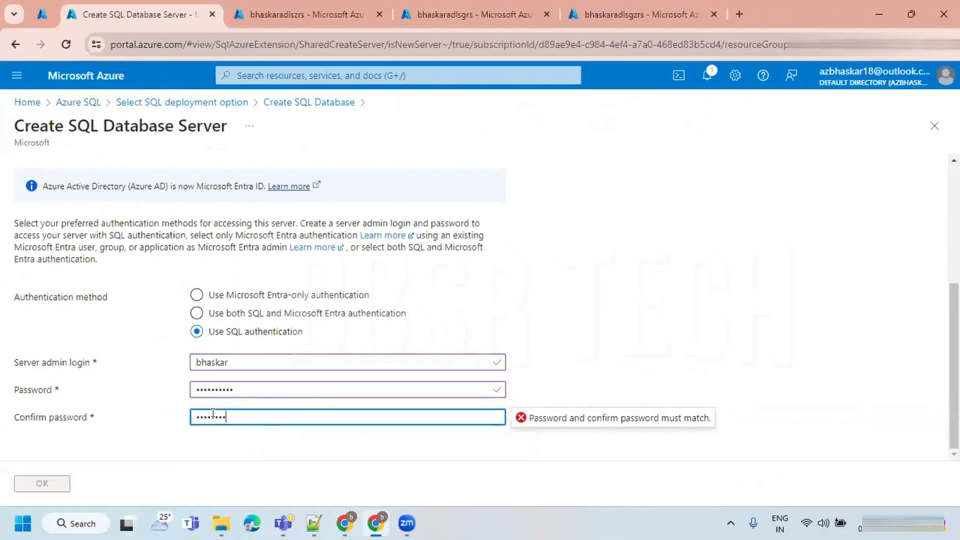
click(119, 432)
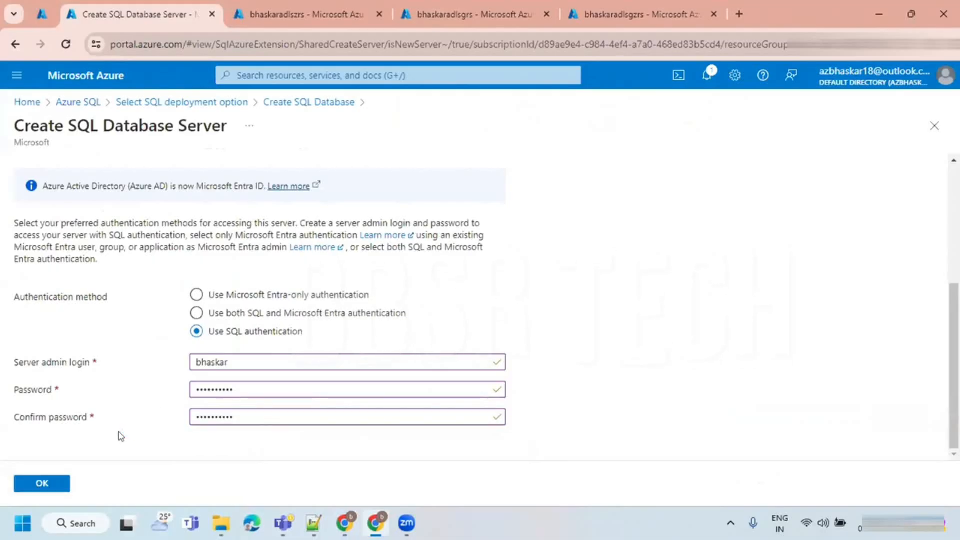
click(42, 484)
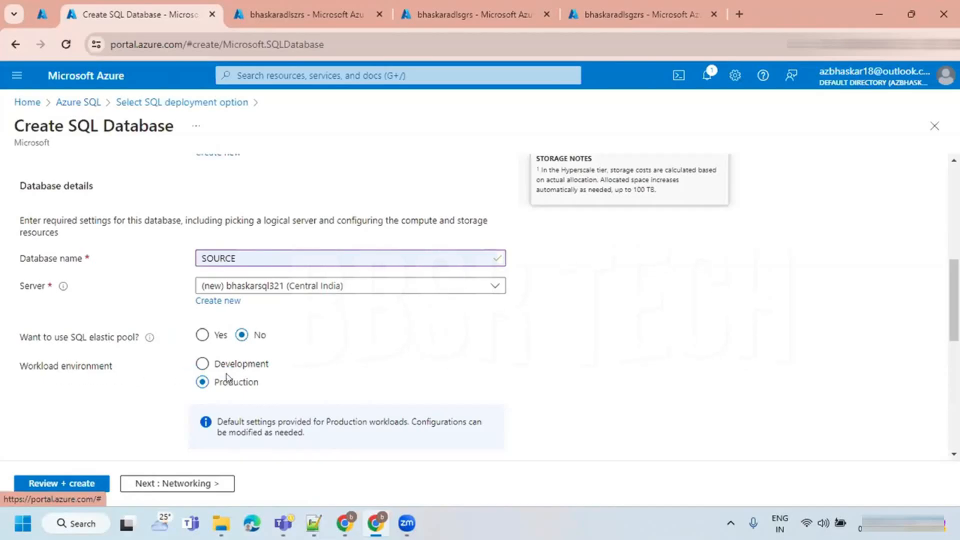
- Set the SOURCE database's workload environment to Development
scroll(255, 384, down, 2)
click(202, 294)
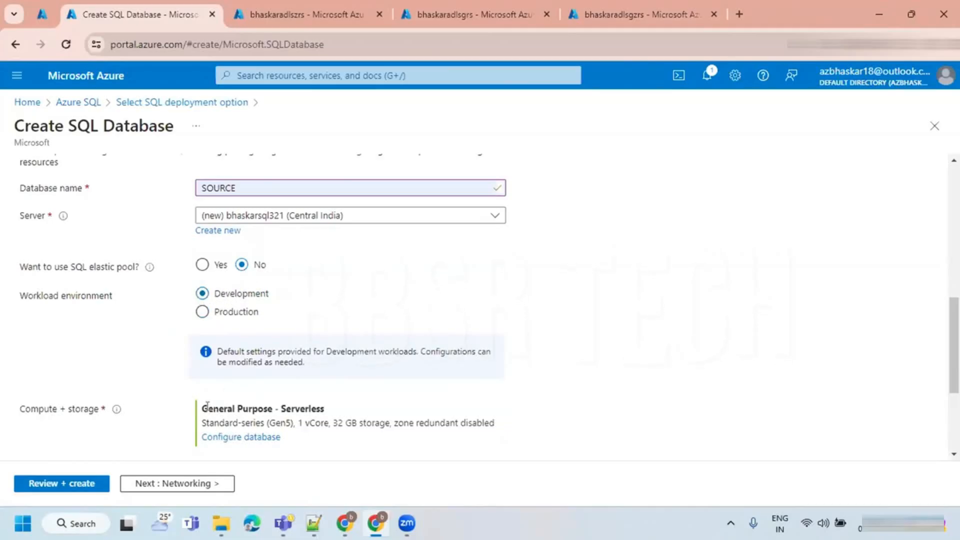
drag(18, 411, 99, 409)
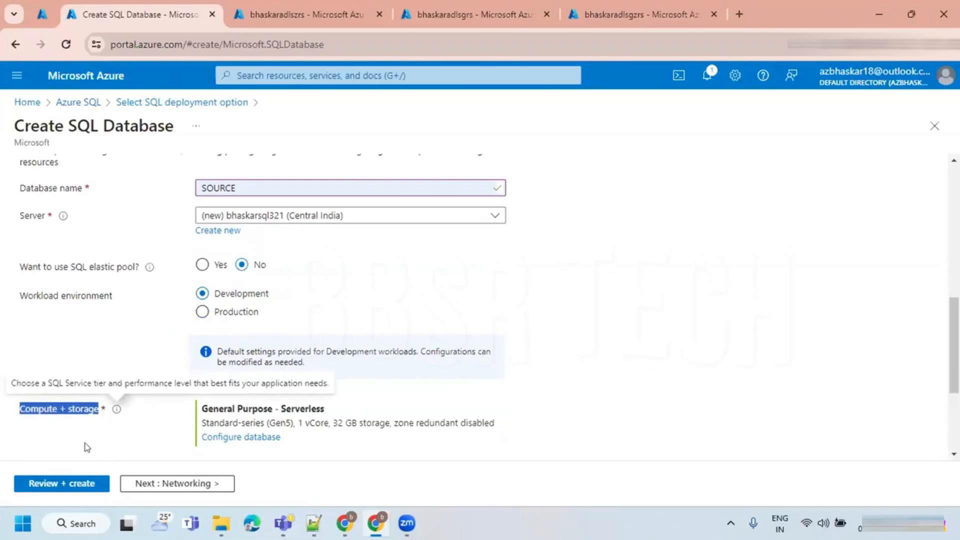
click(236, 314)
click(232, 298)
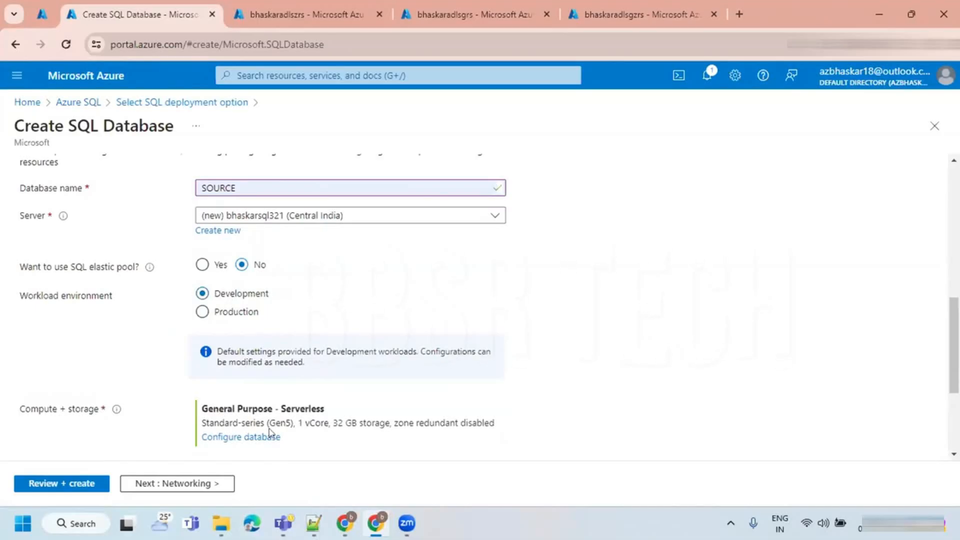
- Switch to the Zoom whiteboard, review the DTU and vCore purchasing model diagram and deselect the red rectangle
click(345, 523)
scroll(307, 289, up, 3)
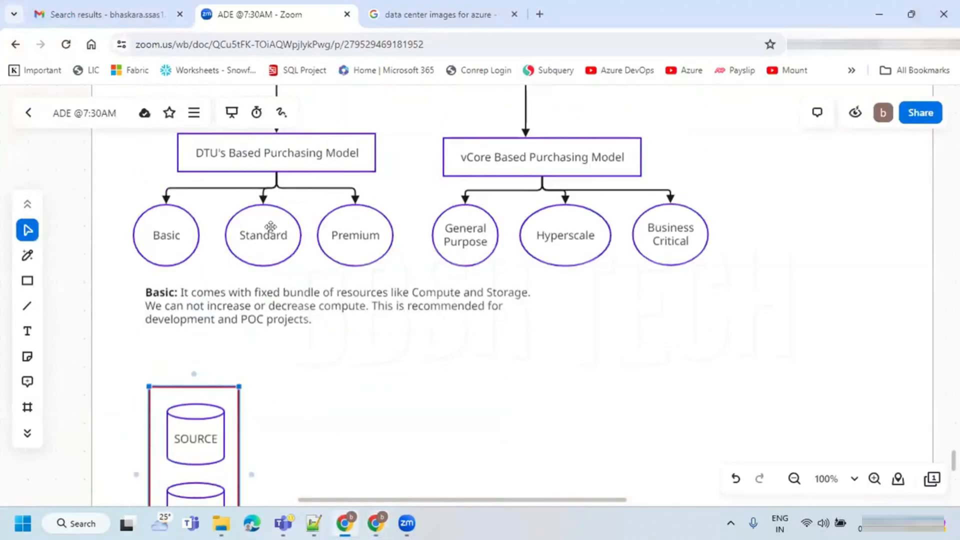
click(447, 398)
scroll(446, 397, down, 3)
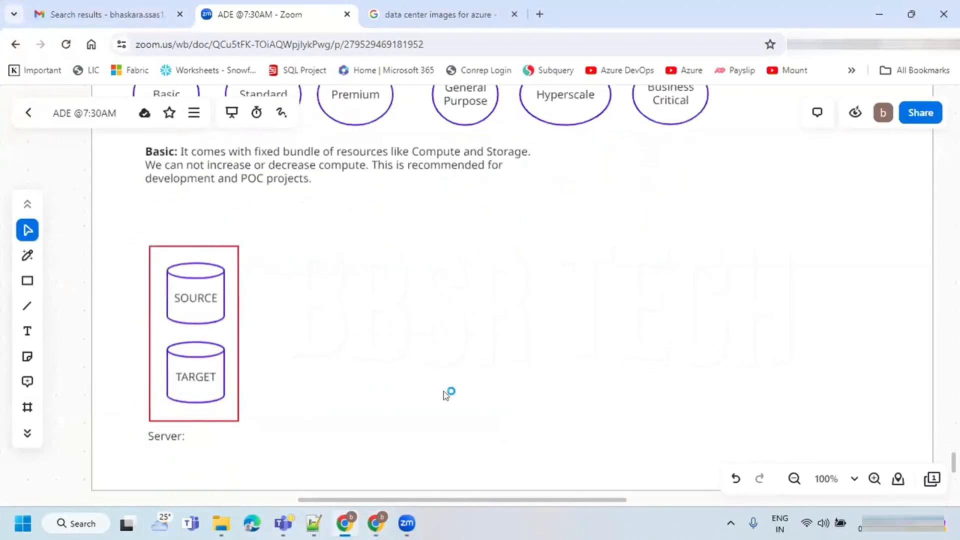
- Return to the Azure portal, open the database's compute and storage configuration and expand the service tier choices
key(alt+Tab)
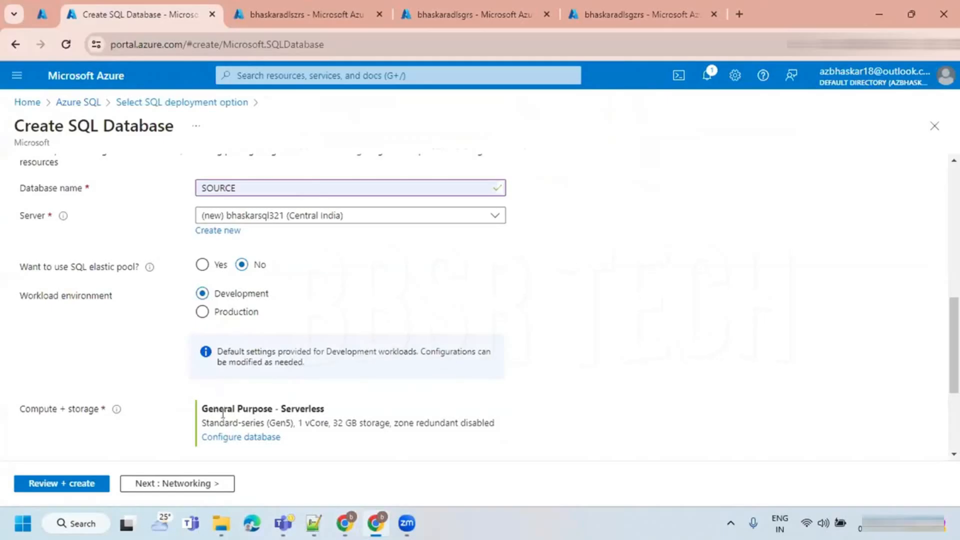
click(229, 438)
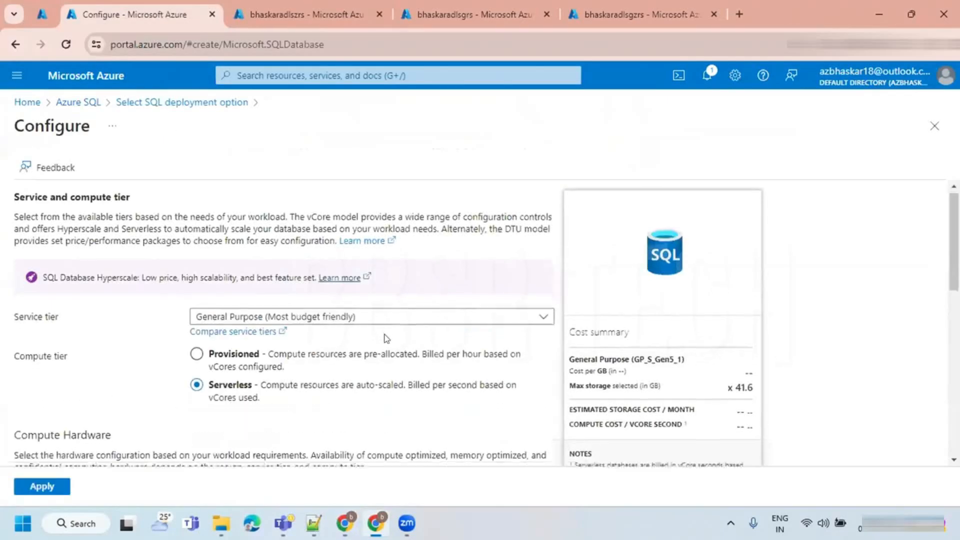
scroll(385, 339, down, 1)
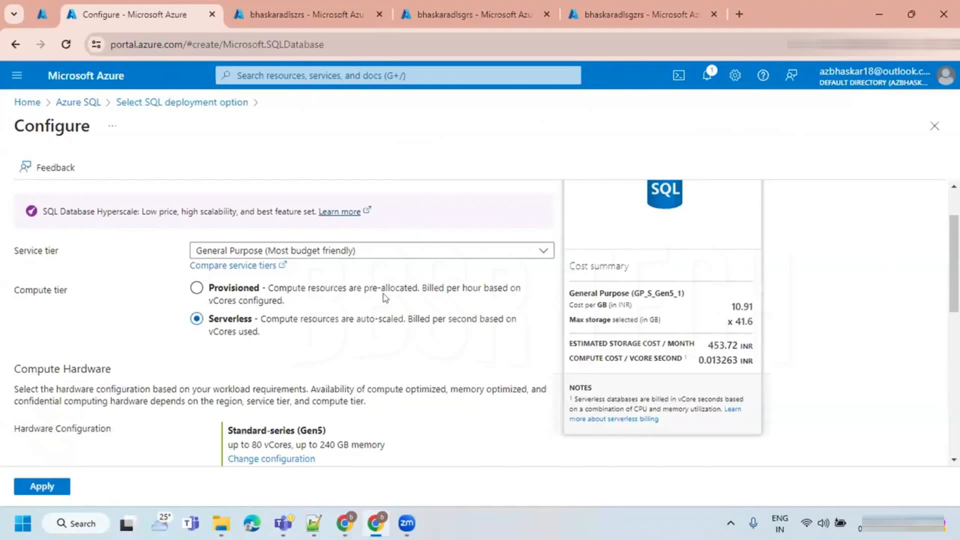
click(364, 254)
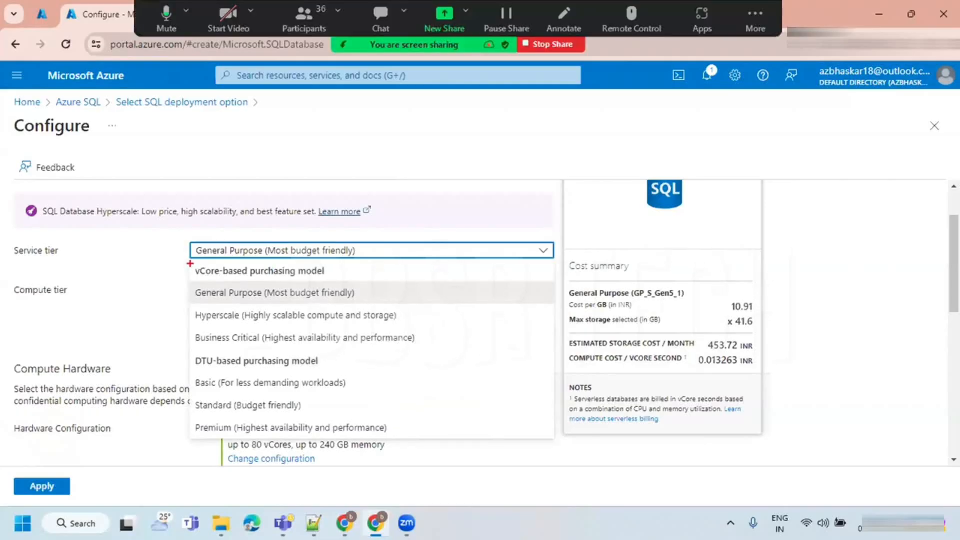
- Box the vCore-based and DTU-based purchasing model headings and tick every service tier listed under them
drag(184, 262, 343, 281)
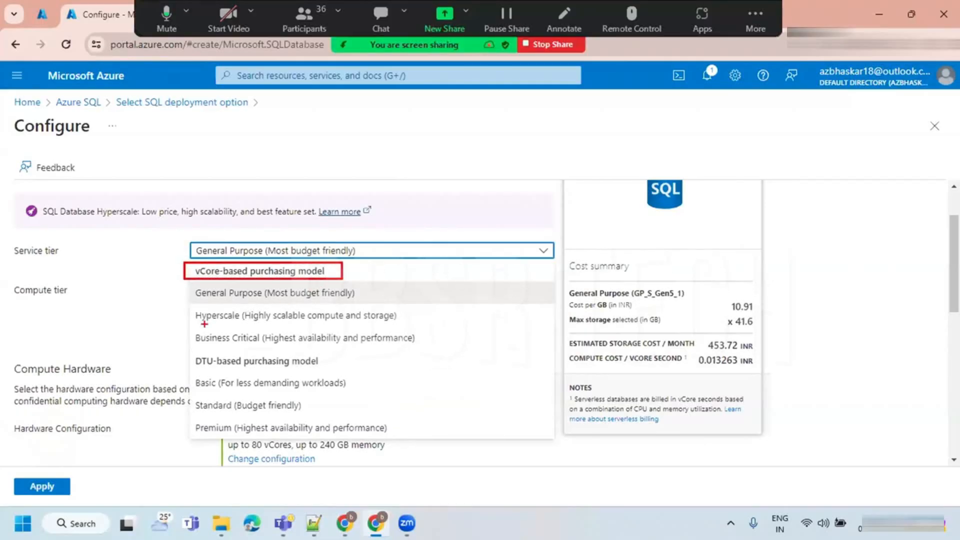
drag(188, 350, 338, 370)
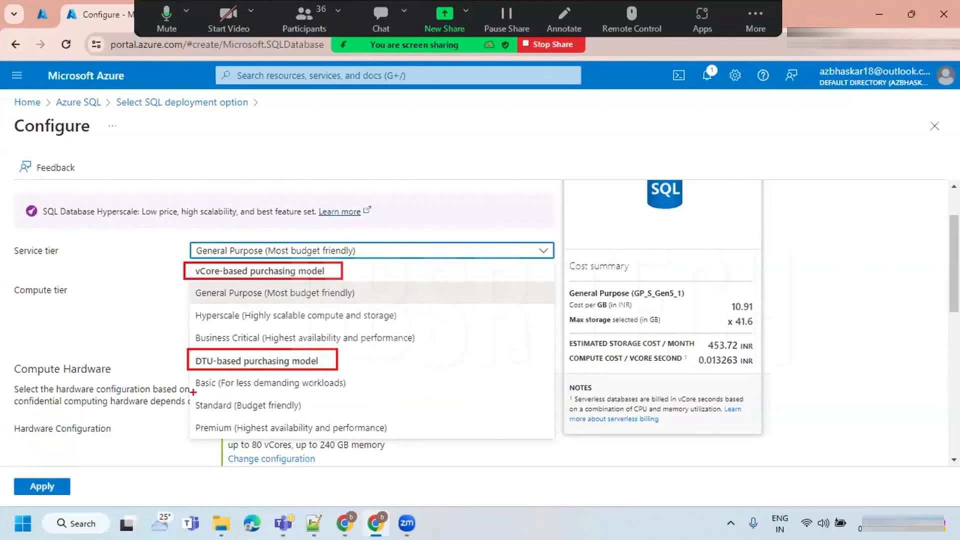
drag(184, 388, 201, 370)
drag(186, 412, 211, 388)
drag(179, 437, 207, 422)
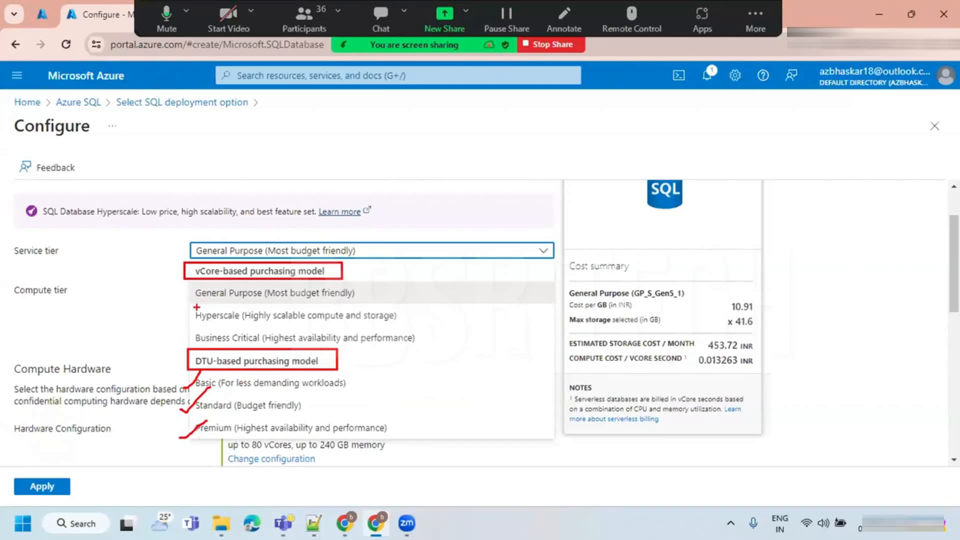
drag(183, 299, 210, 270)
drag(180, 321, 209, 298)
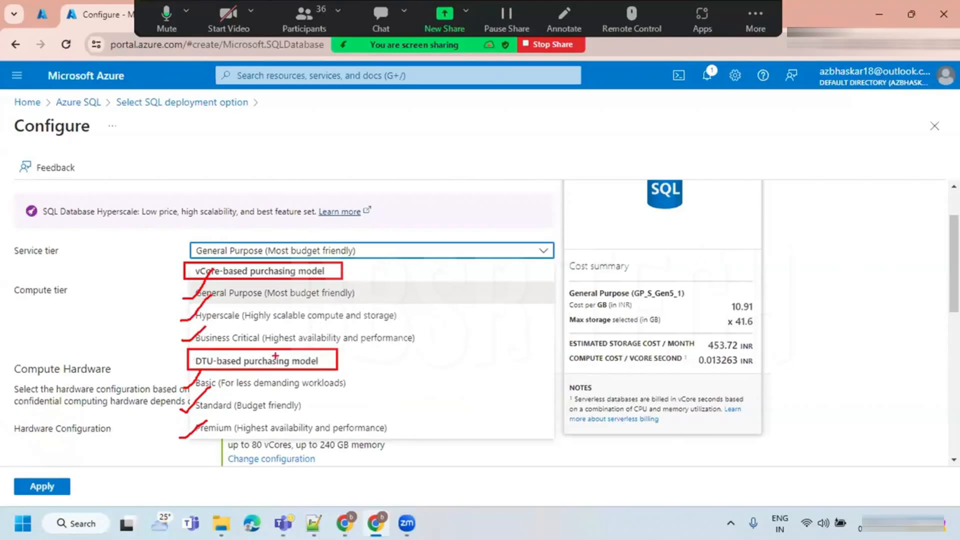
mouse_move(199, 389)
mouse_down()
mouse_move(345, 385)
mouse_move(196, 378)
mouse_up()
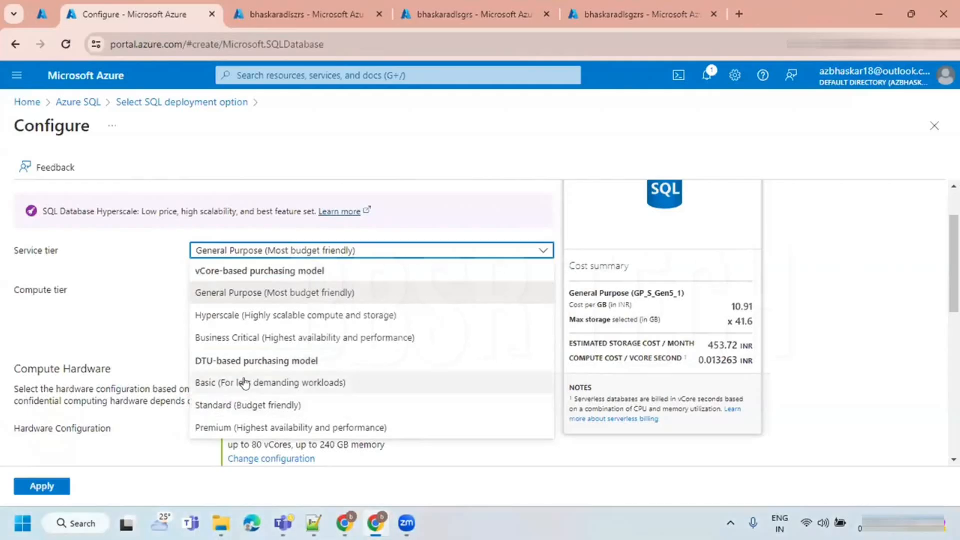
- Set the service tier to Basic (For less demanding workloads), mark up the cost summary and apply the configuration
click(245, 383)
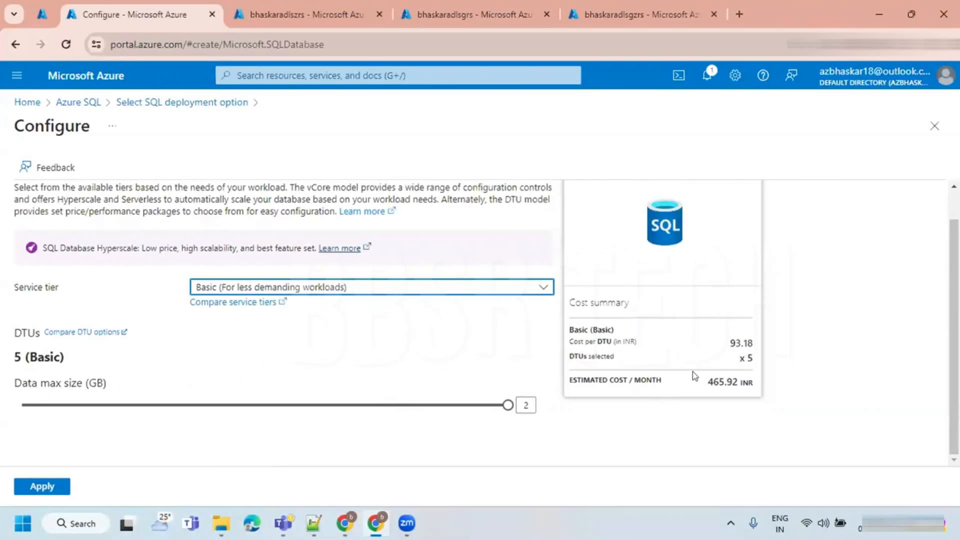
key(ctrl+1)
click(341, 321)
drag(341, 322, 784, 367)
mouse_move(774, 218)
mouse_down()
mouse_move(768, 302)
mouse_move(796, 290)
mouse_up()
click(41, 486)
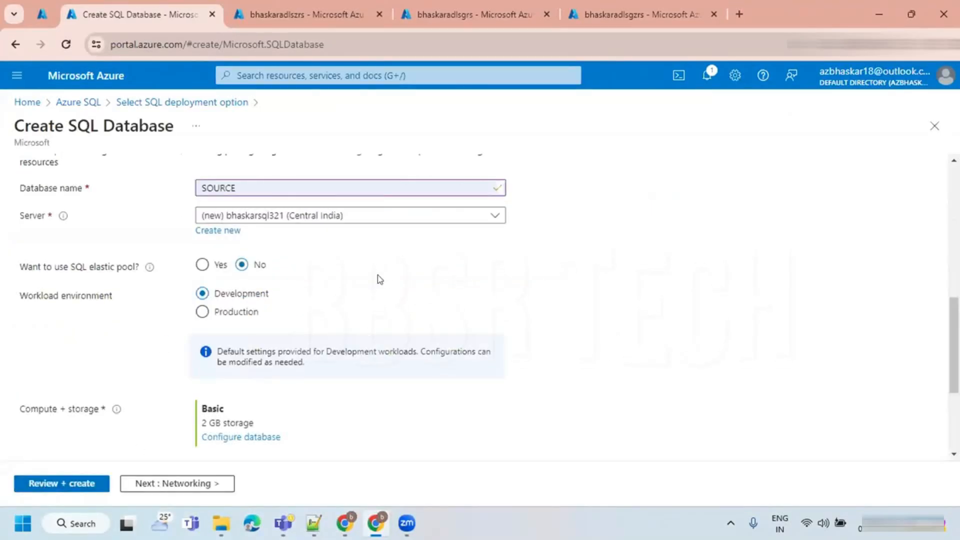
- Examine the backup storage redundancy options for the SOURCE database
scroll(380, 279, down, 3)
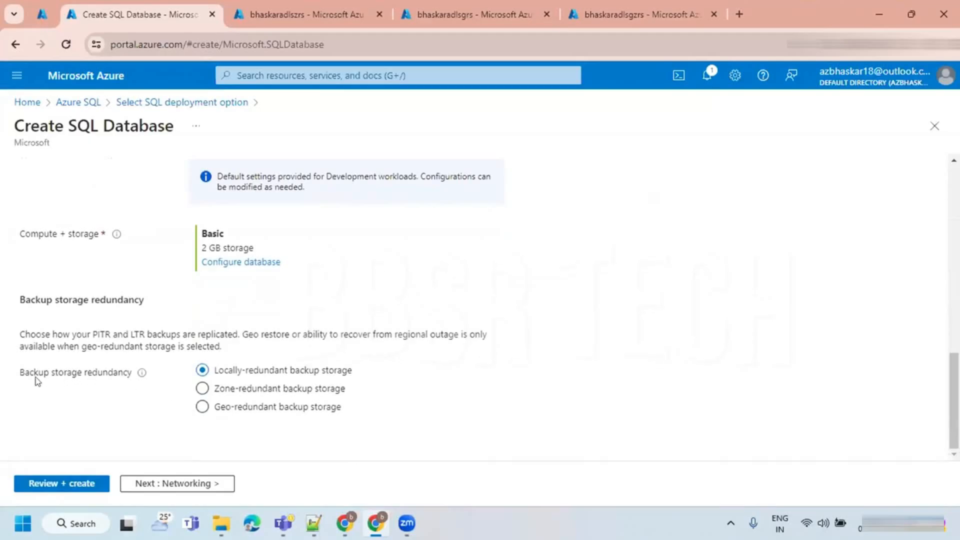
drag(20, 374, 133, 374)
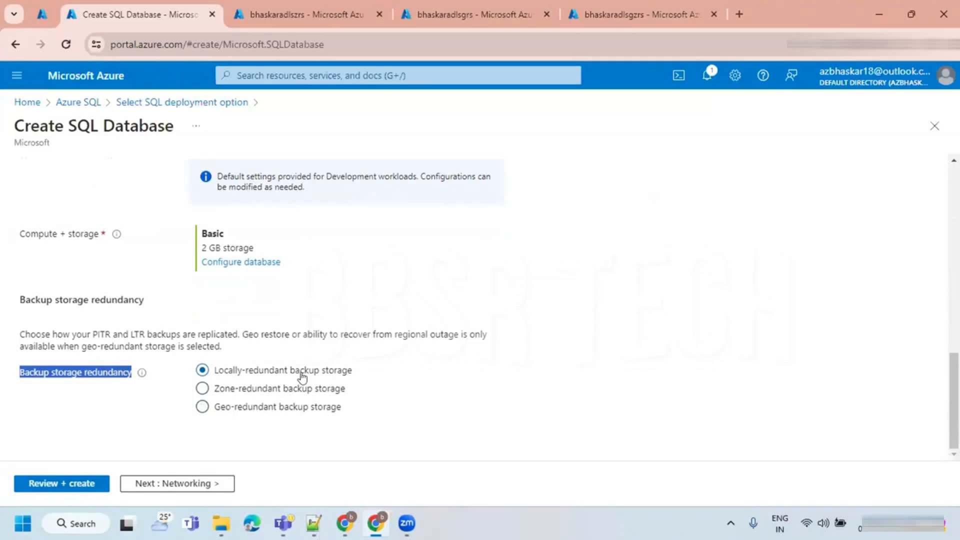
- Compare the public and private endpoint options in the database's networking settings and set the connectivity method to Public endpoint
click(172, 484)
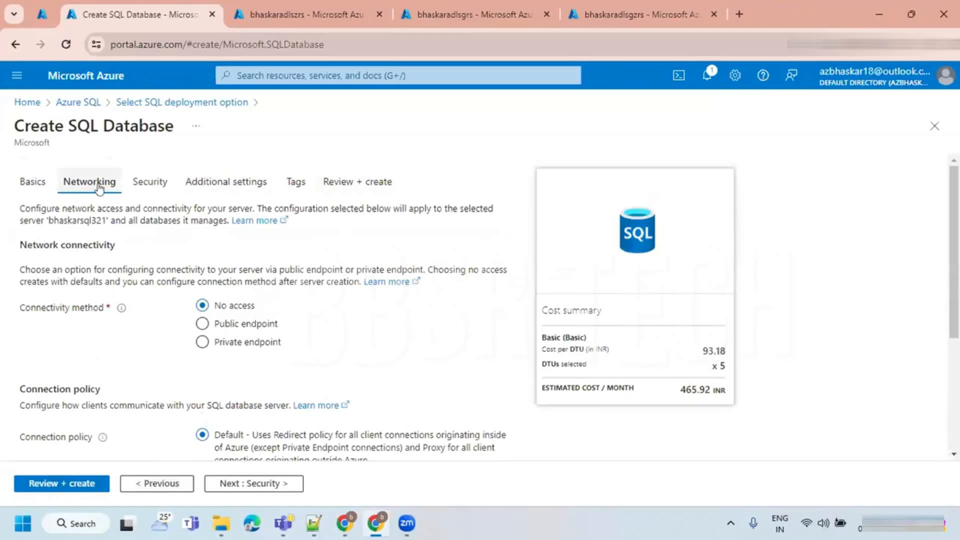
click(229, 325)
click(223, 348)
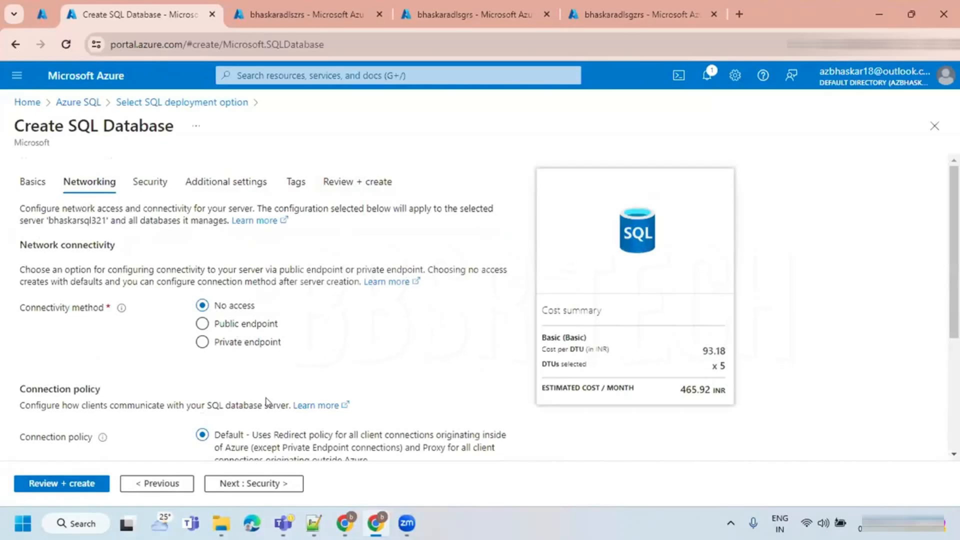
click(228, 325)
scroll(310, 347, down, 2)
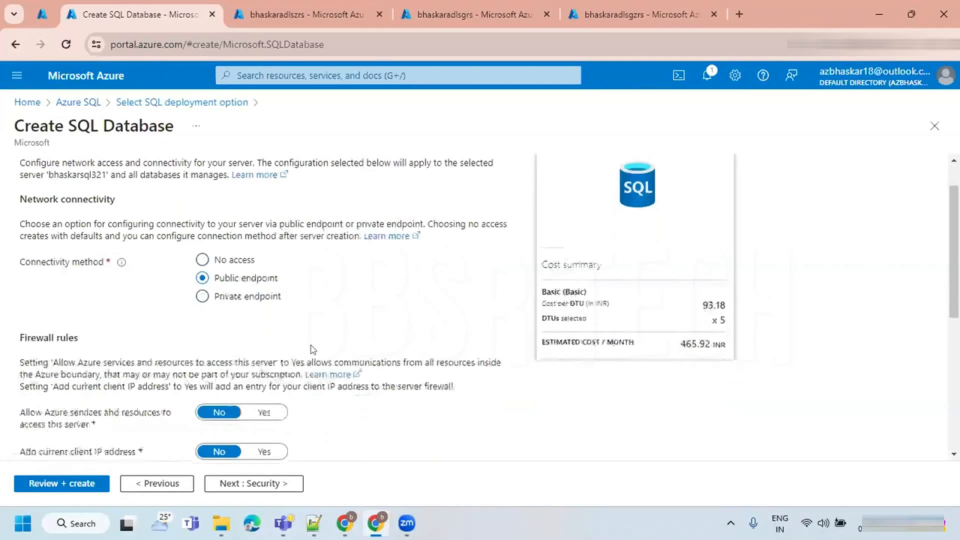
click(228, 270)
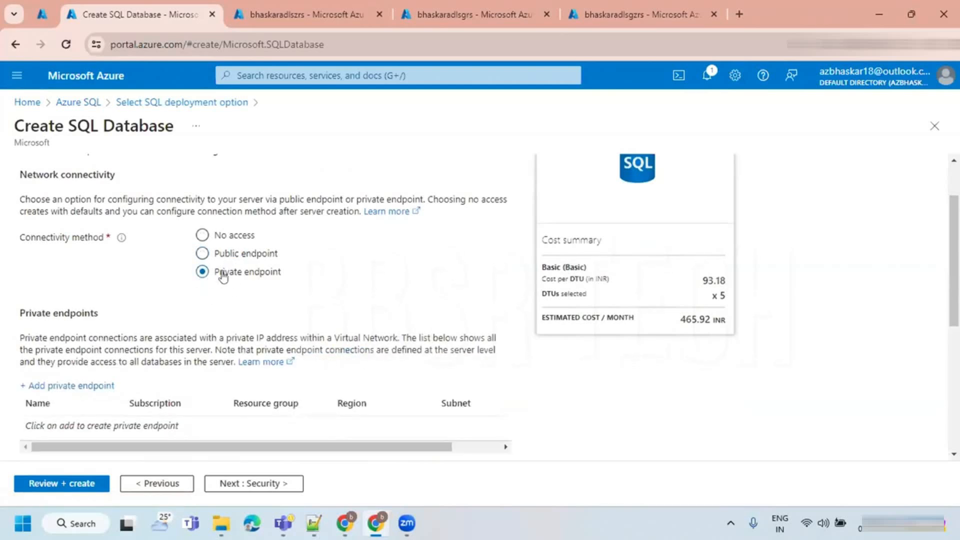
click(216, 253)
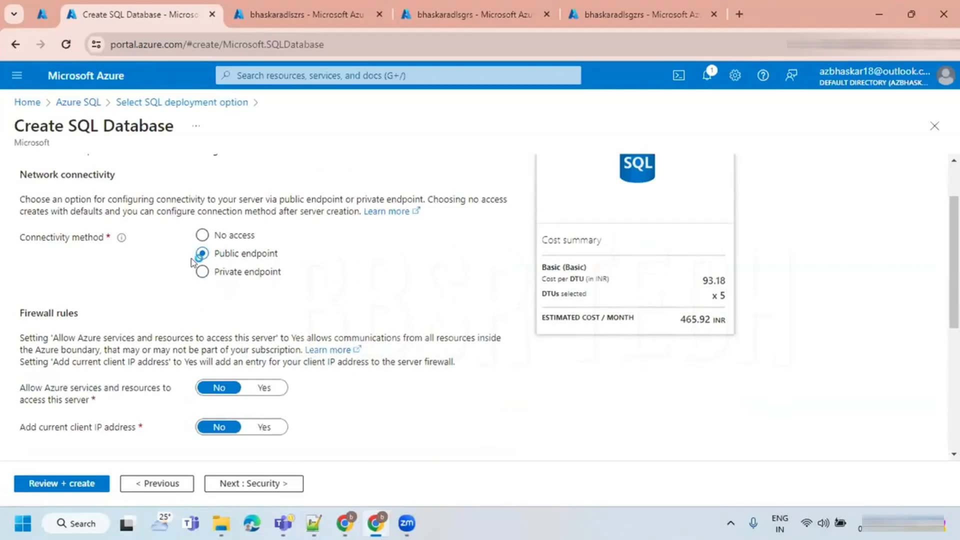
click(250, 273)
scroll(149, 320, down, 3)
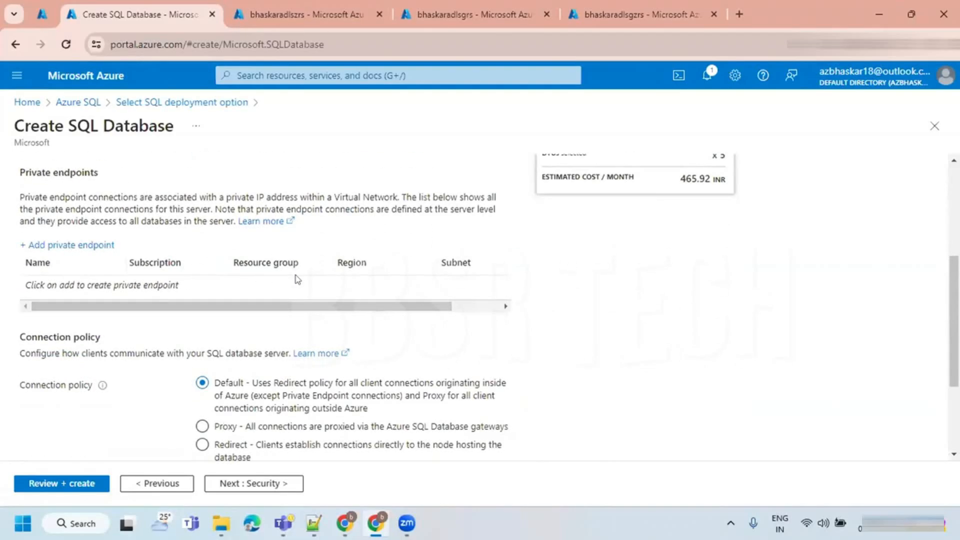
scroll(369, 289, up, 4)
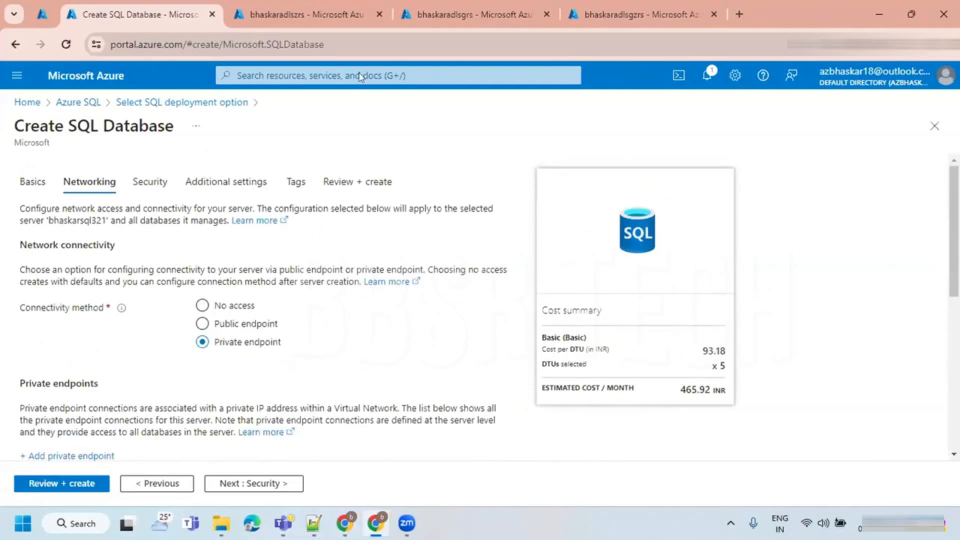
click(221, 324)
- Set the Add current client IP address firewall rule to Yes
scroll(220, 326, down, 1)
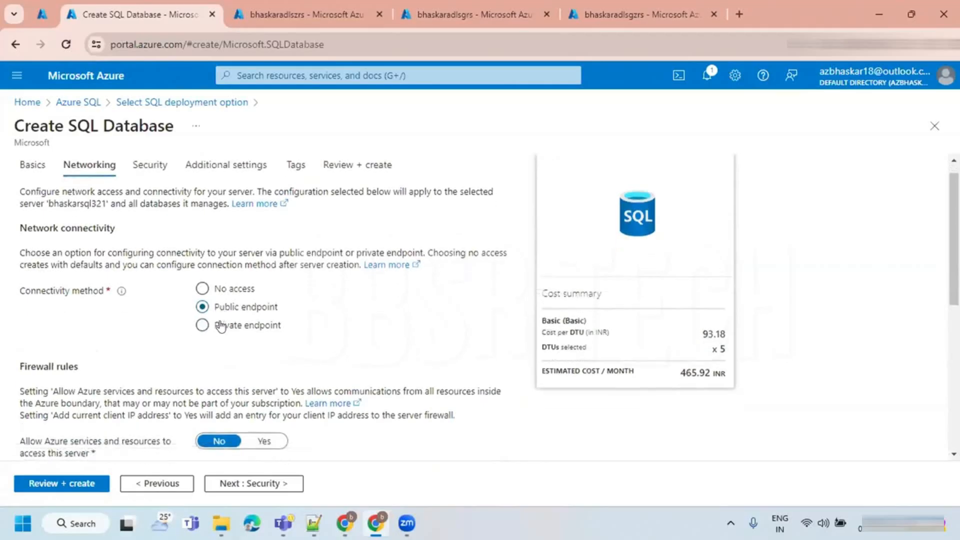
scroll(220, 326, down, 2)
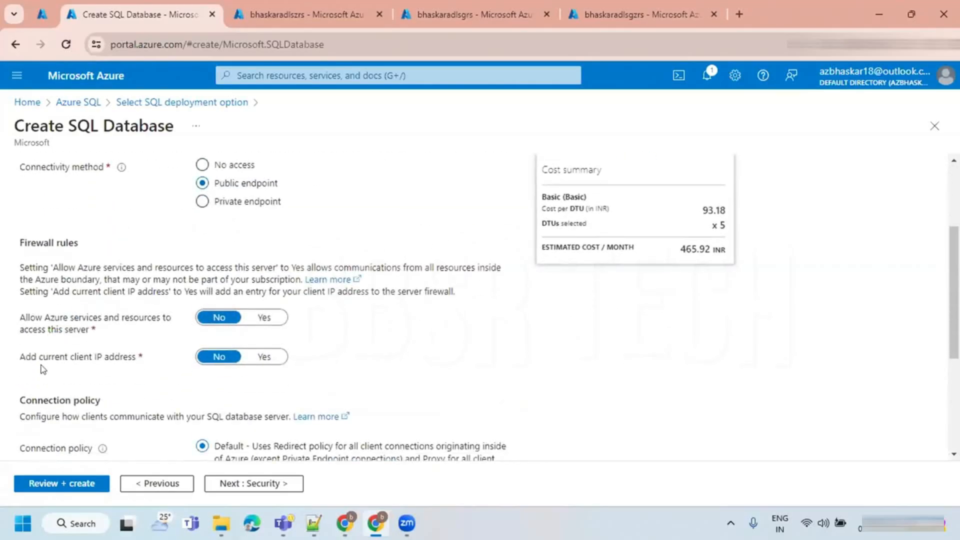
drag(20, 356, 152, 357)
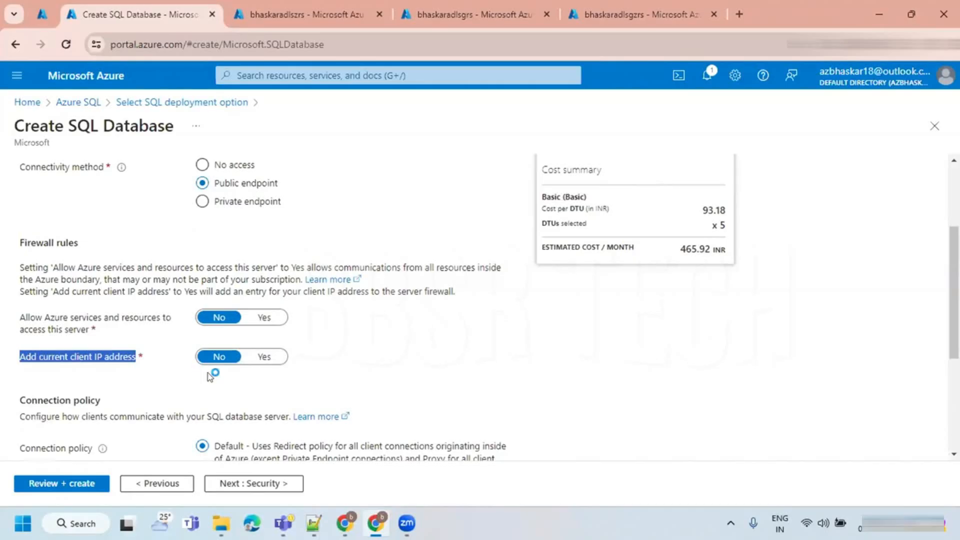
click(264, 358)
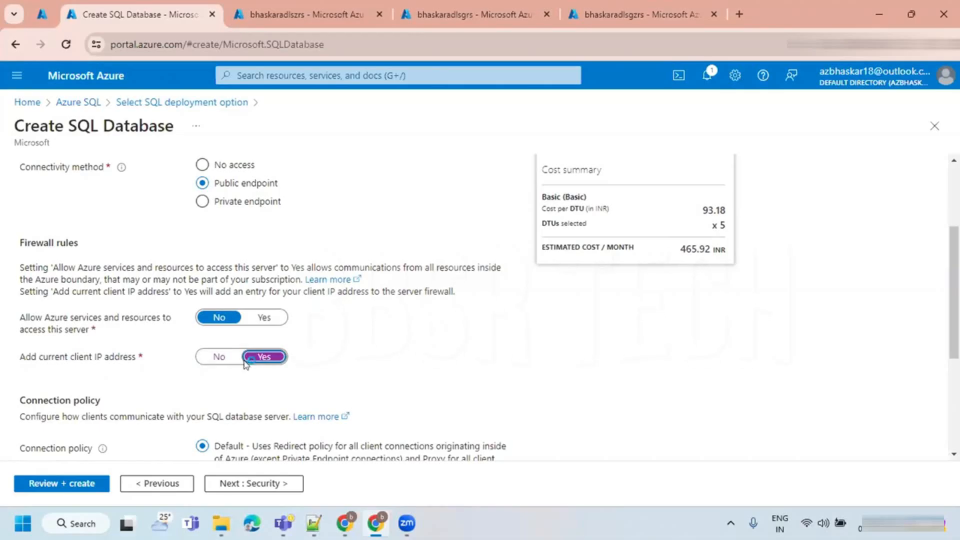
scroll(252, 372, down, 2)
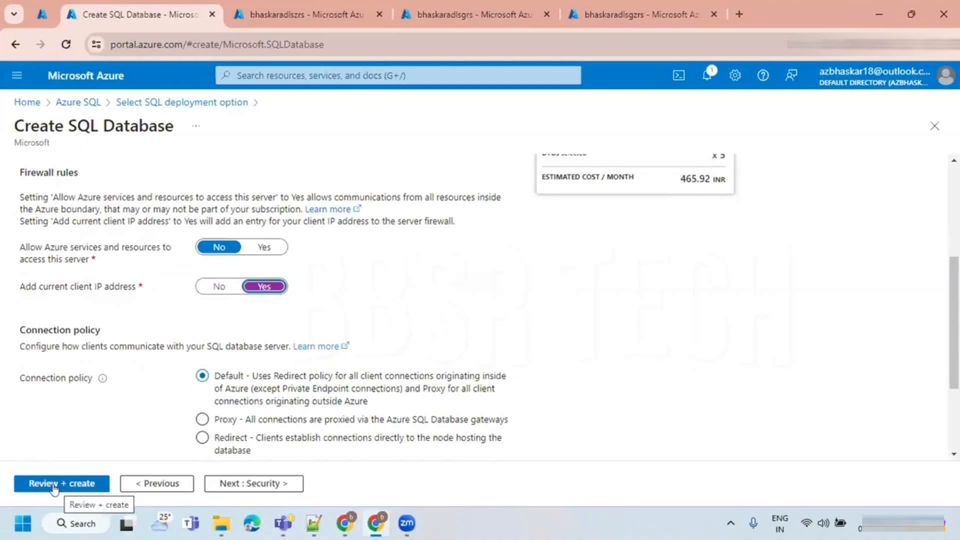
- Check the additional settings, review the estimated monthly cost and create the SQL database
scroll(175, 383, up, 5)
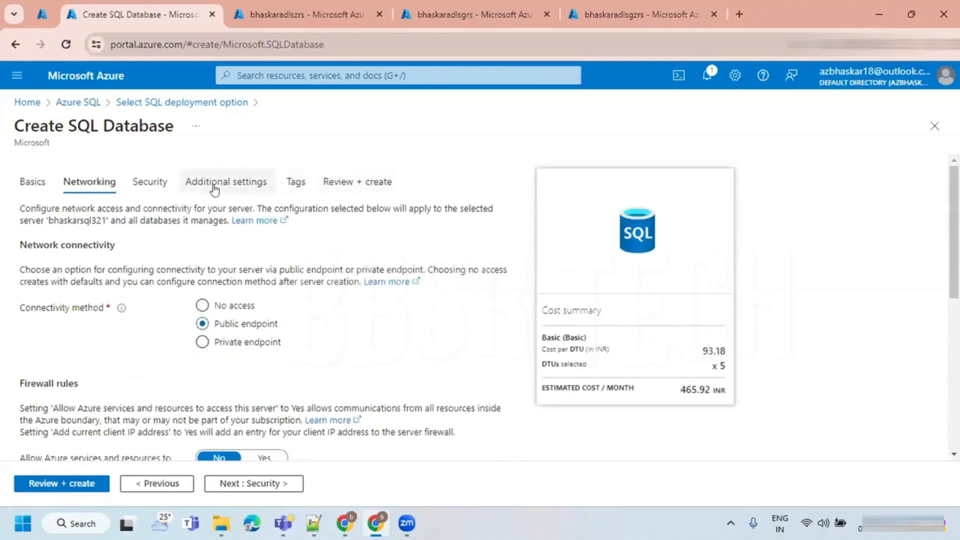
click(242, 188)
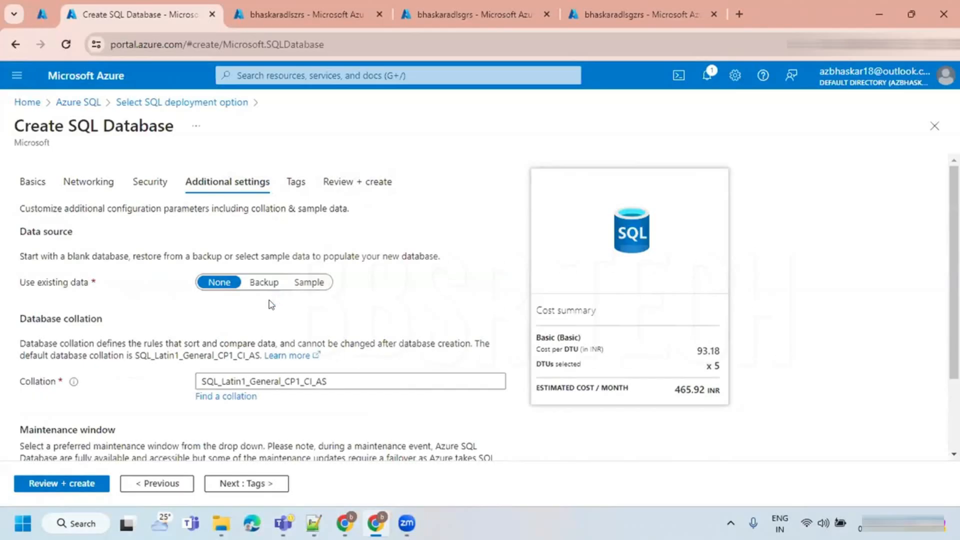
click(59, 483)
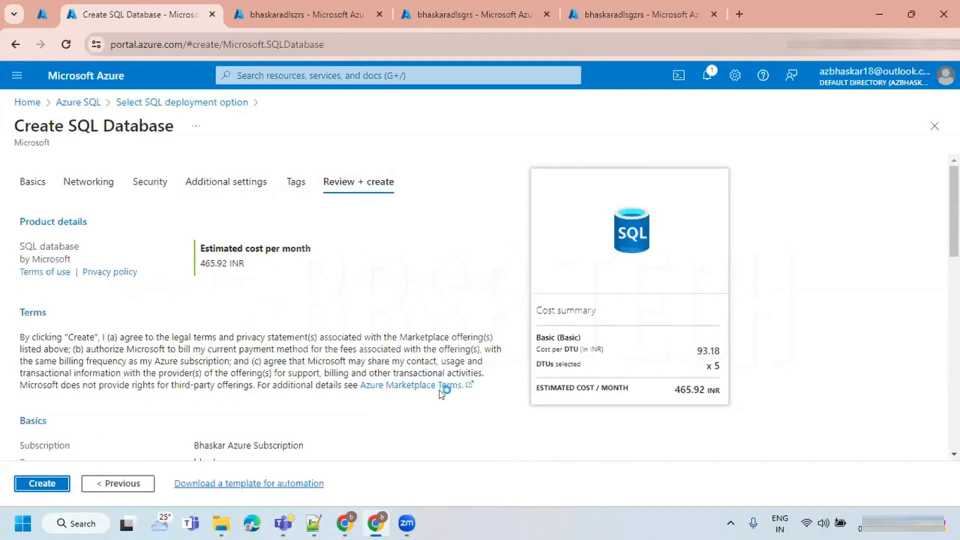
drag(672, 389, 708, 391)
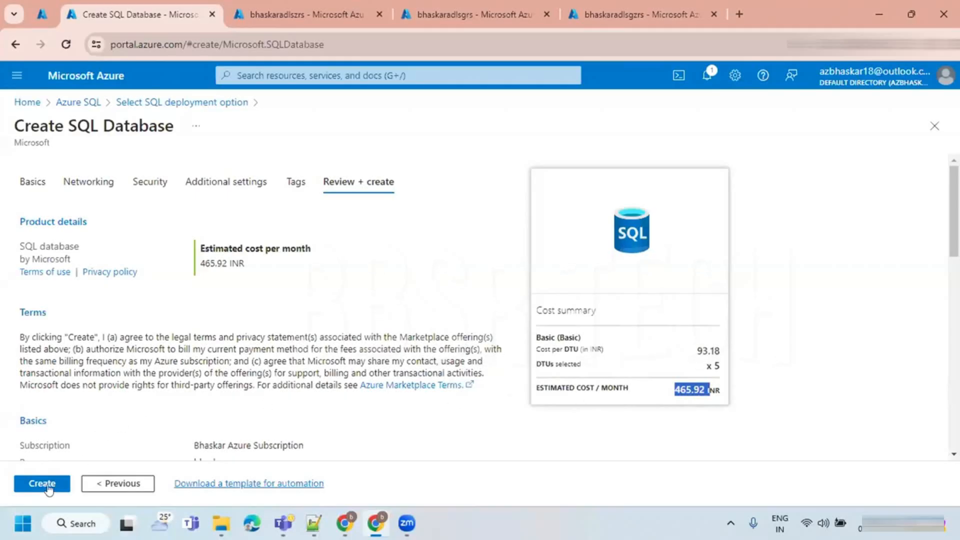
click(31, 485)
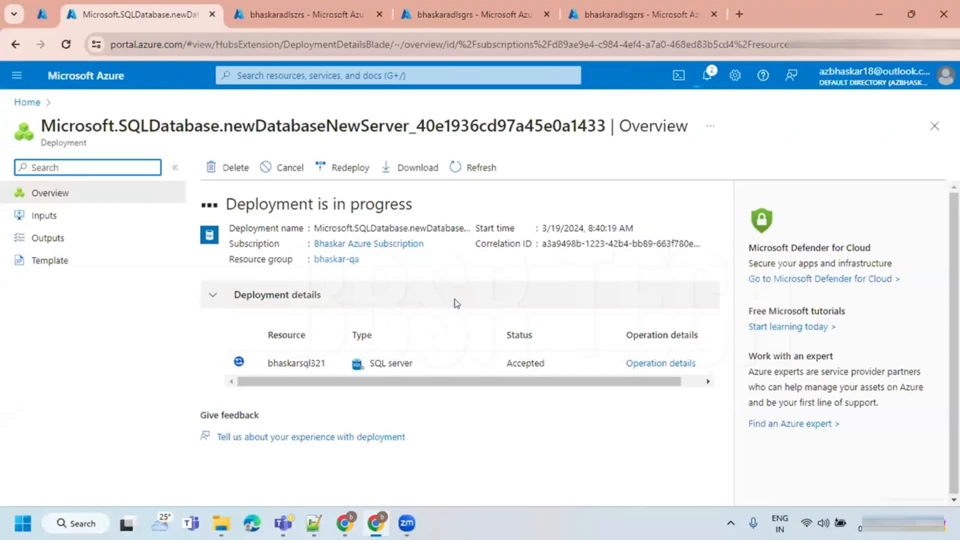
- Go to the deployed SOURCE database's overview and highlight the server and database names in its title
click(443, 76)
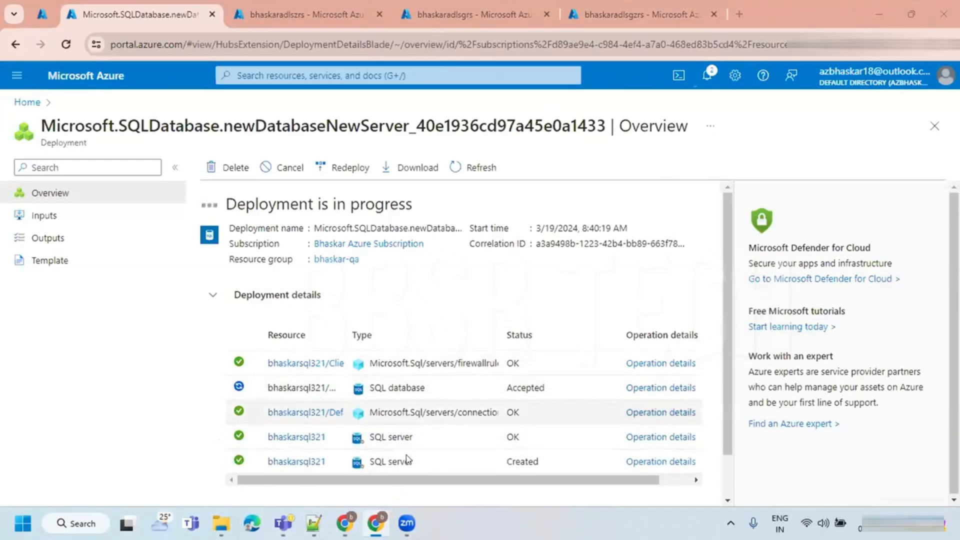
scroll(390, 405, down, 1)
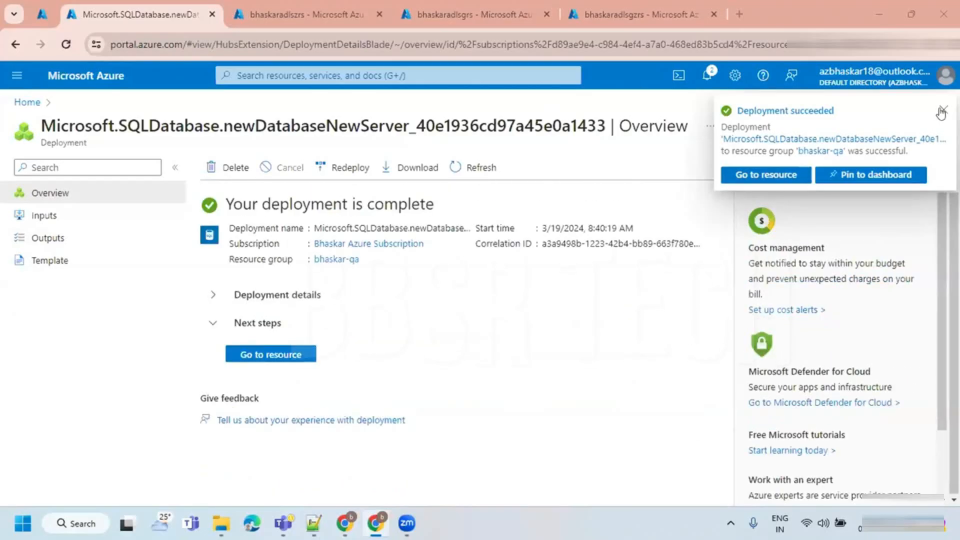
click(942, 110)
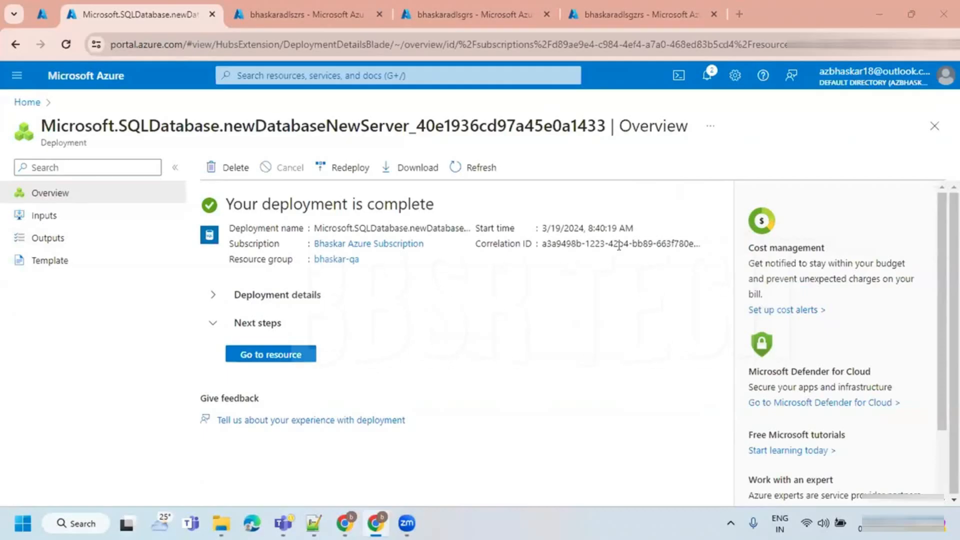
click(256, 356)
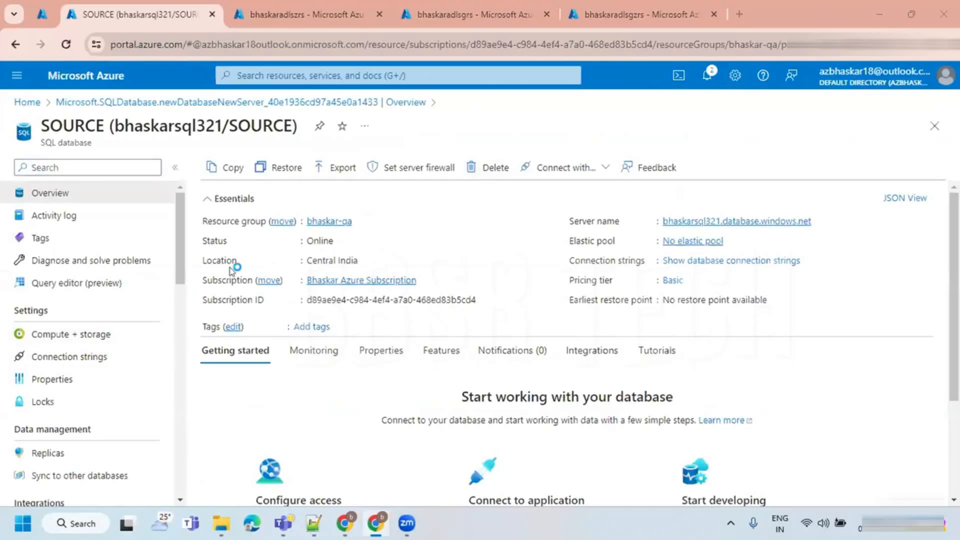
mouse_move(696, 222)
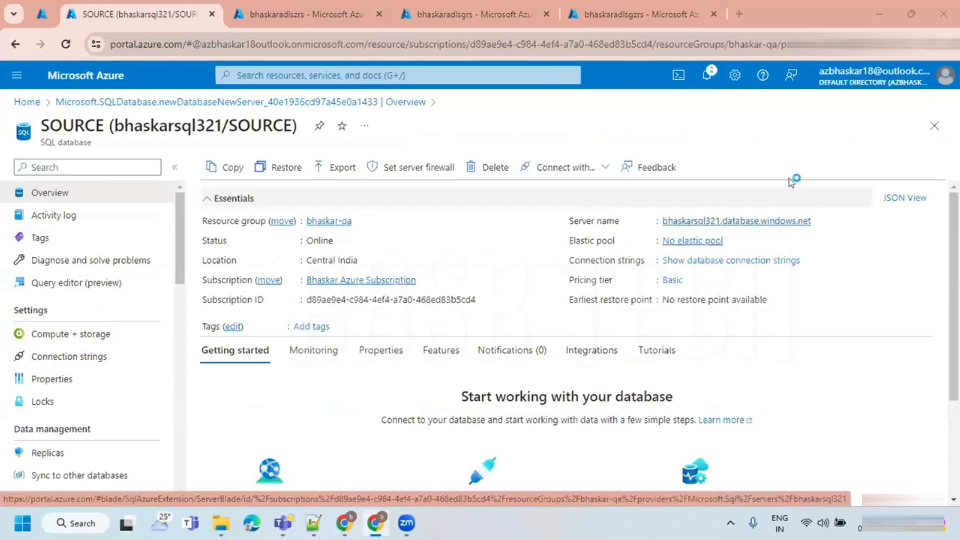
drag(229, 122, 290, 121)
drag(111, 122, 292, 125)
- Switch to the Zoom whiteboard and draw a wide rectangle beside the server diagram with a purple border
click(347, 522)
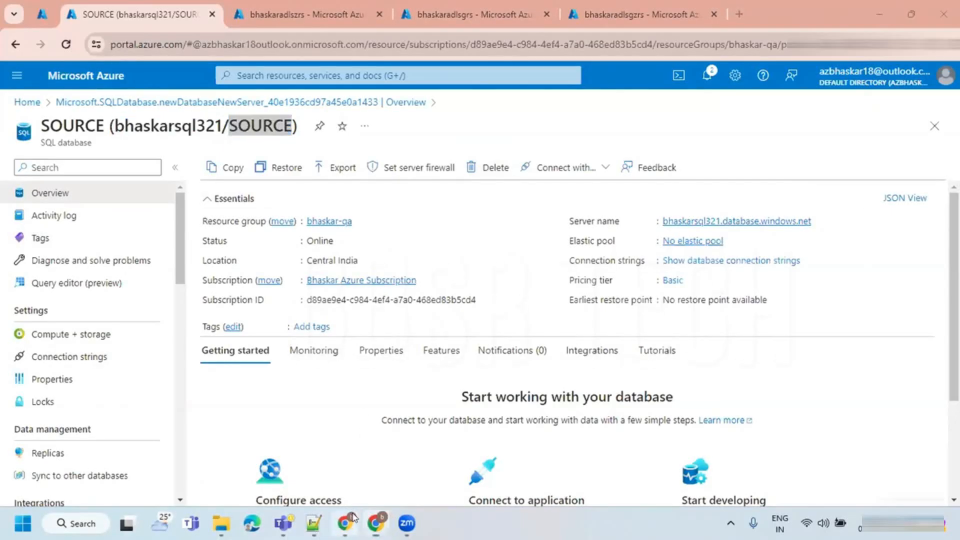
click(27, 281)
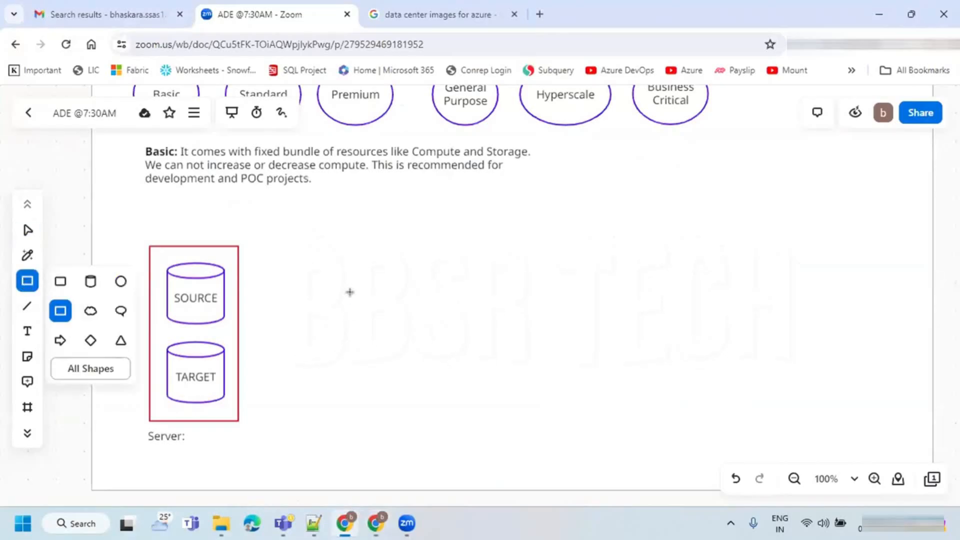
drag(468, 266, 648, 311)
click(724, 296)
drag(579, 291, 610, 303)
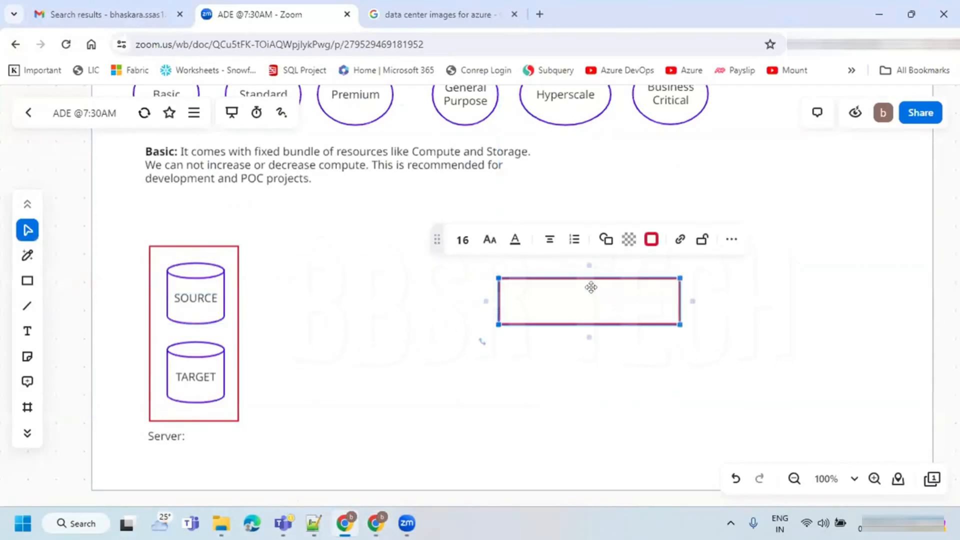
click(651, 239)
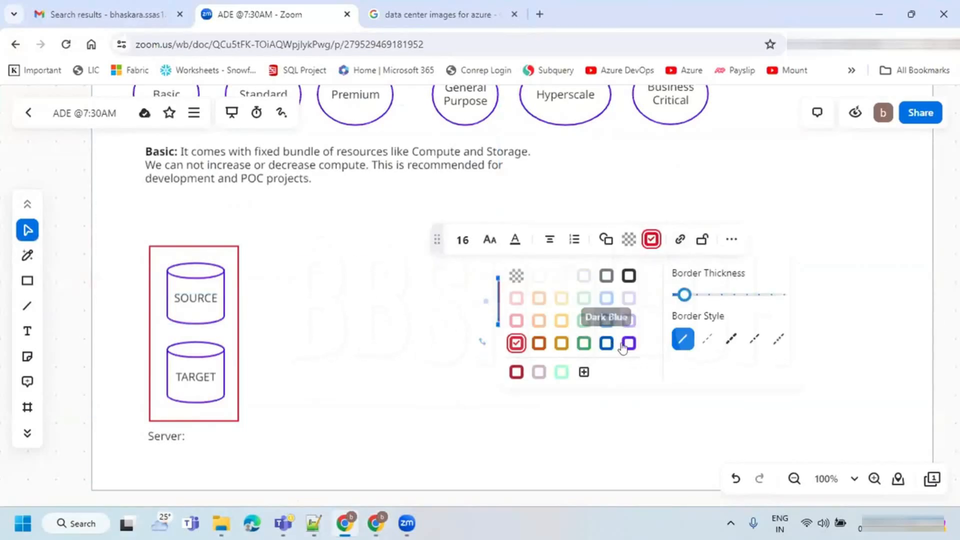
click(626, 344)
- Label the new rectangle "Query Editor(Azure Portal)" and align it with the SOURCE cylinder
click(591, 303)
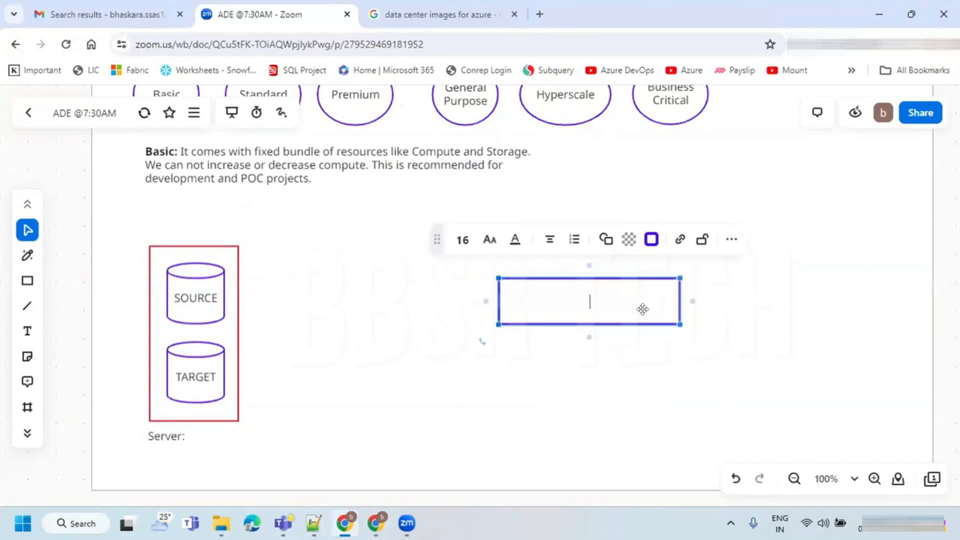
text(Query Editor(P)
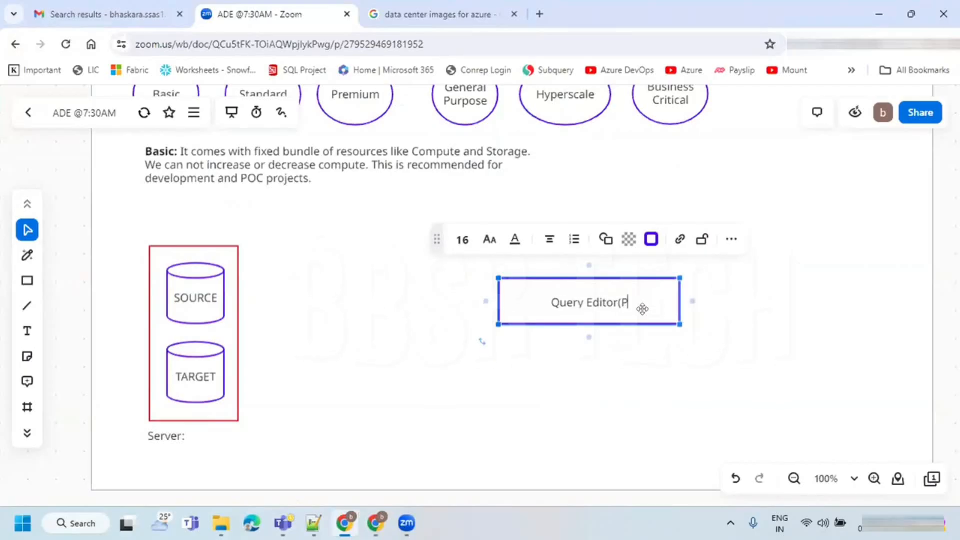
text(ortal))
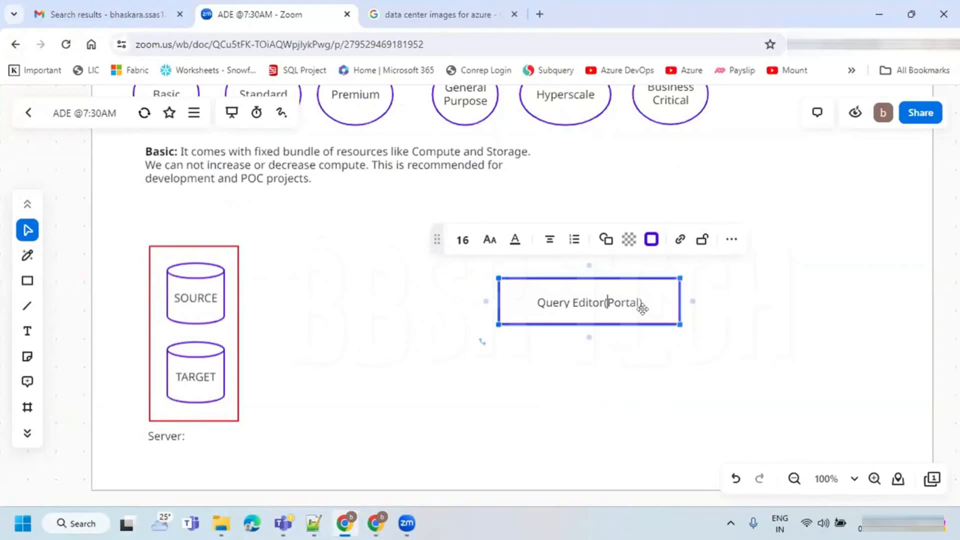
text(Azure)
click(776, 325)
mouse_move(628, 305)
mouse_down()
mouse_move(650, 294)
mouse_move(629, 299)
mouse_up()
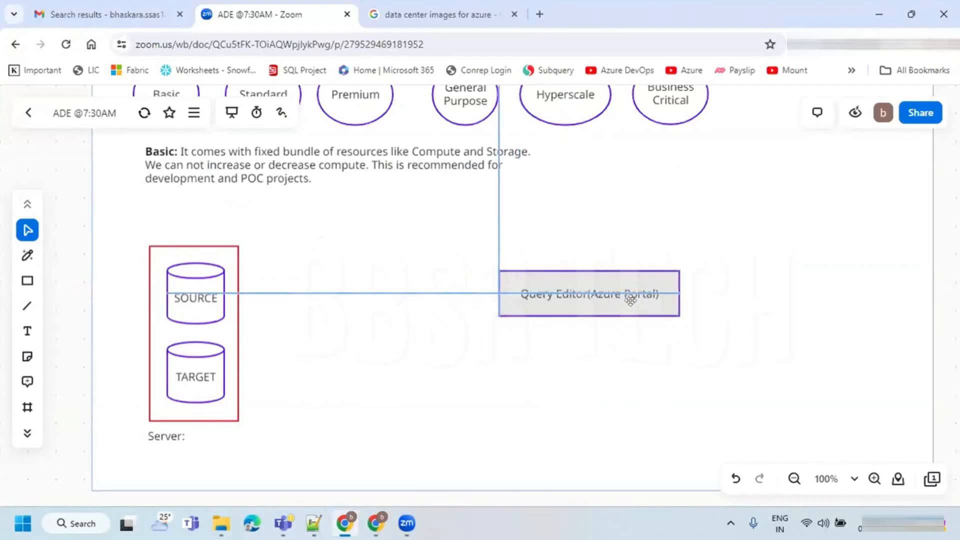
- Duplicate the Query Editor(Azure Portal) rectangle and place the copy directly below it
click(601, 305)
key(ctrl+c)
click(585, 384)
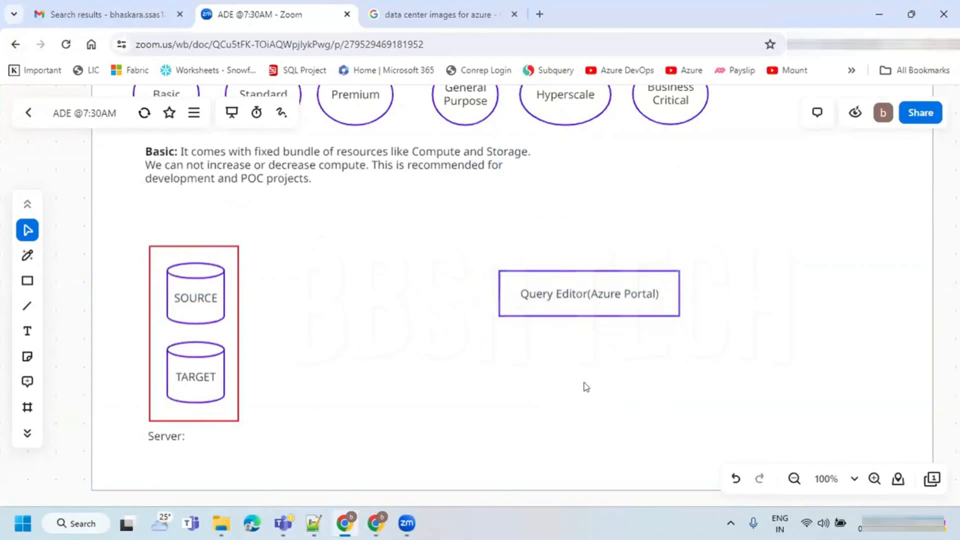
key(ctrl+v)
drag(590, 379, 591, 359)
- Relabel the copied rectangle below Query Editor(Azure Portal) as "SQL Server Management Studio"
double_click(591, 359)
key(ctrl+a)
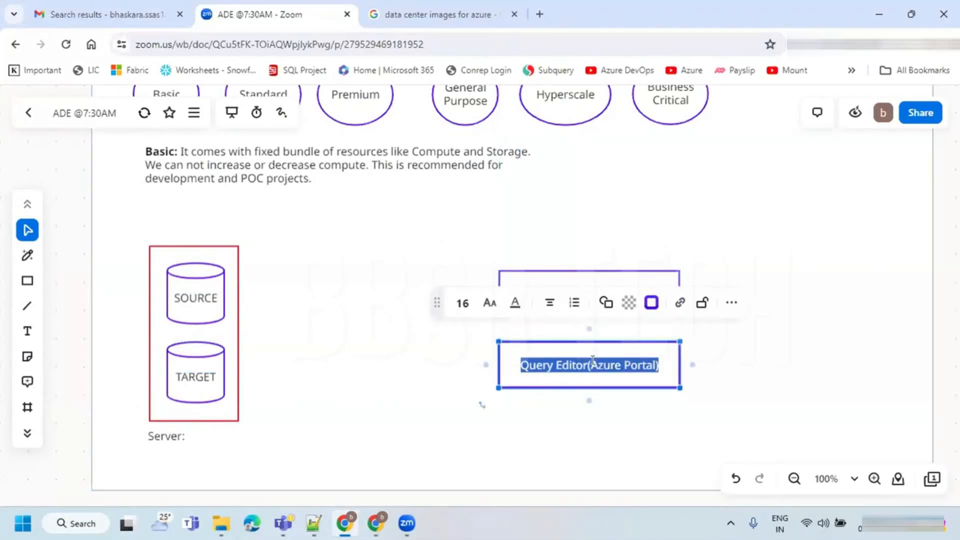
text(SQL S)
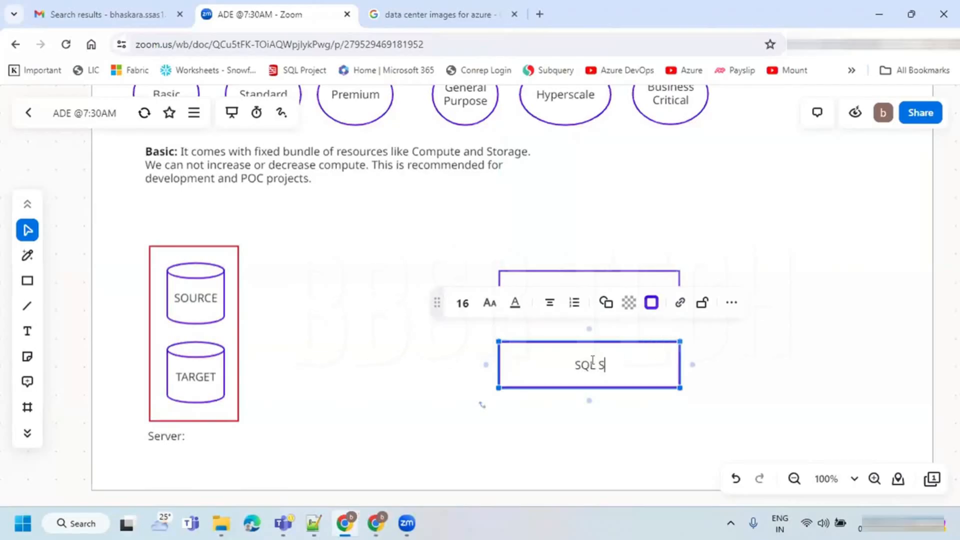
text(erver M)
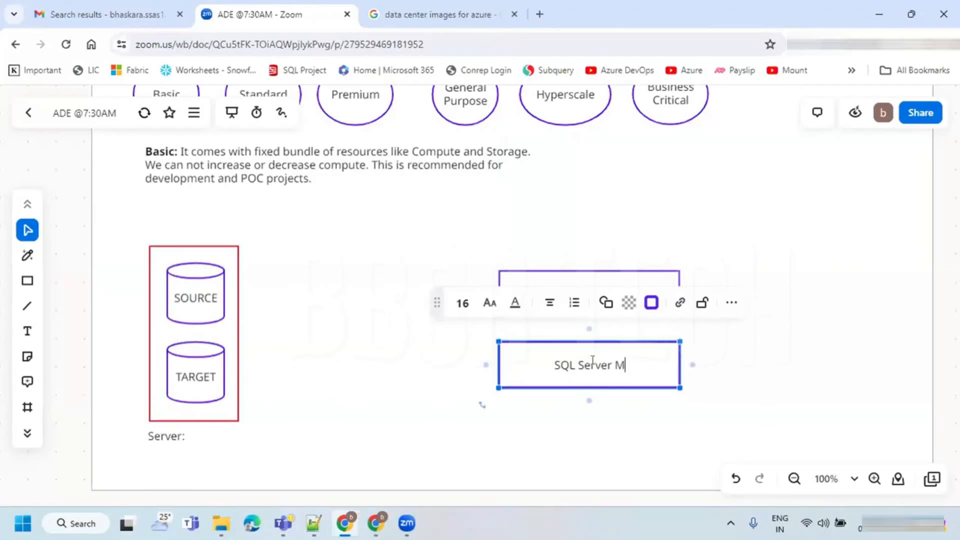
text(anagemt)
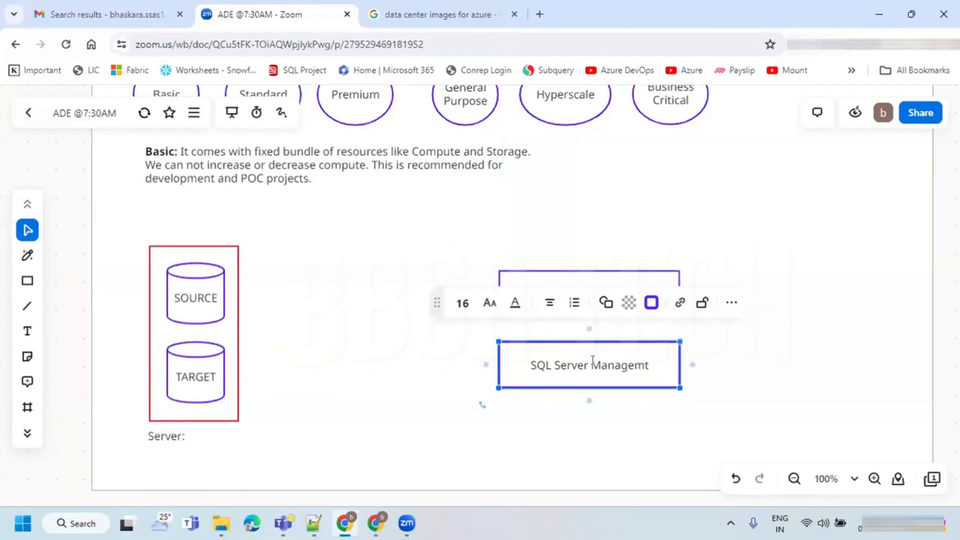
key(BackSpace)
text(ent Studio)
click(725, 377)
- Duplicate the SQL Server Management Studio rectangle and align the copy directly below it
click(596, 368)
key(ctrl+c)
click(553, 437)
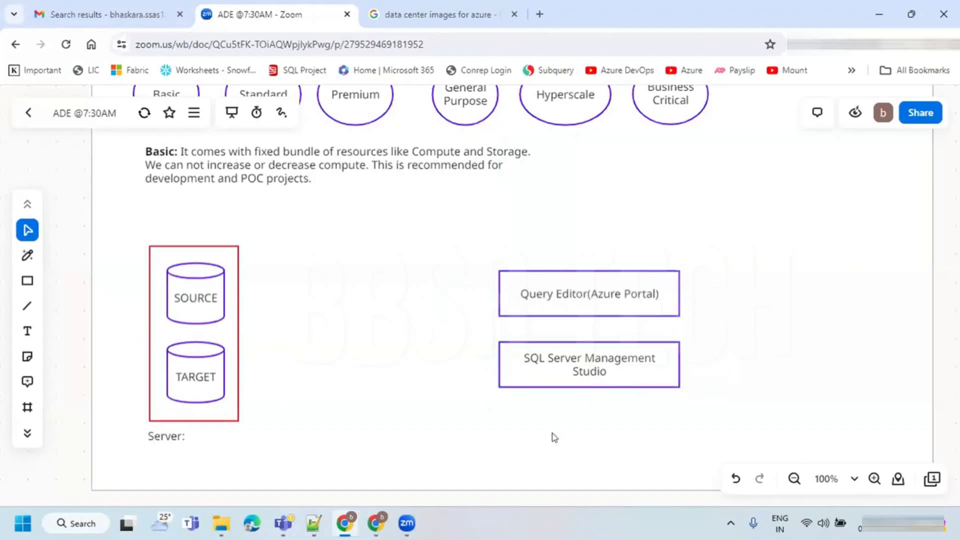
key(ctrl+v)
drag(551, 429, 592, 436)
- Relabel the lowest rectangle in the tools column as "Azure Data Studio"
double_click(592, 436)
key(ctrl+a)
text(Azure)
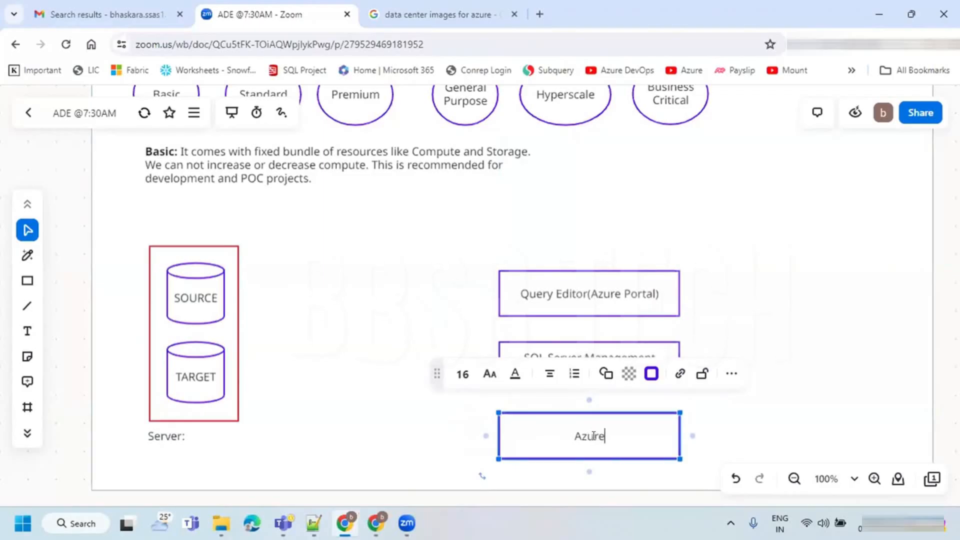
text( Data Studion)
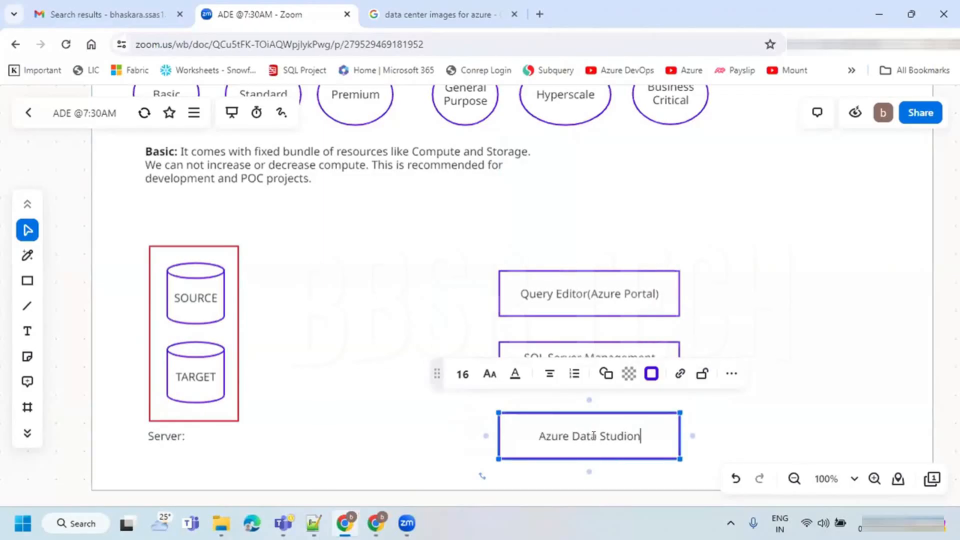
key(BackSpace)
click(769, 333)
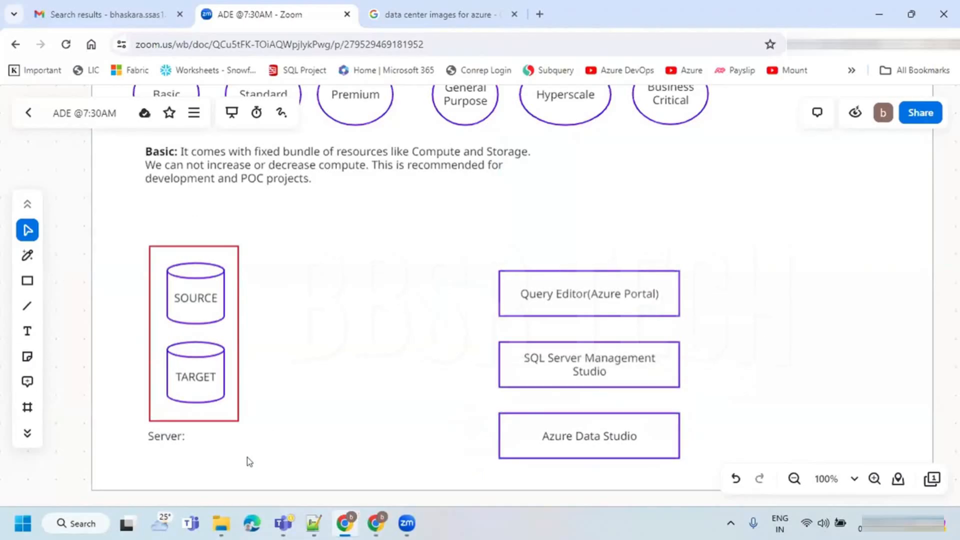
- Move the whole server diagram, including both cylinders and the Server: label, slightly down beside the three tool rectangles
drag(247, 461, 138, 227)
drag(176, 255, 174, 265)
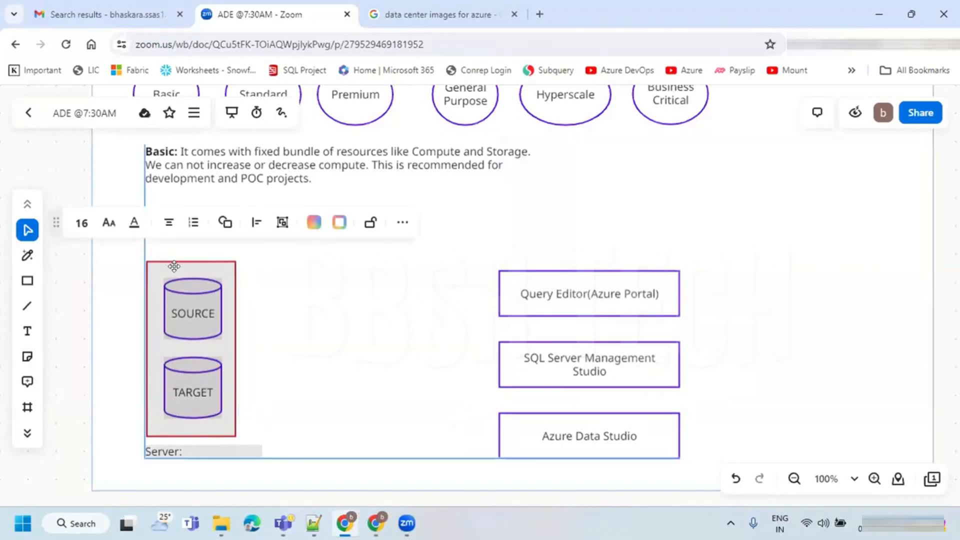
click(376, 265)
- Draw black smart-pen arrows from the Query Editor(Azure Portal) and SQL Server Management Studio rectangles to the red server box
click(27, 256)
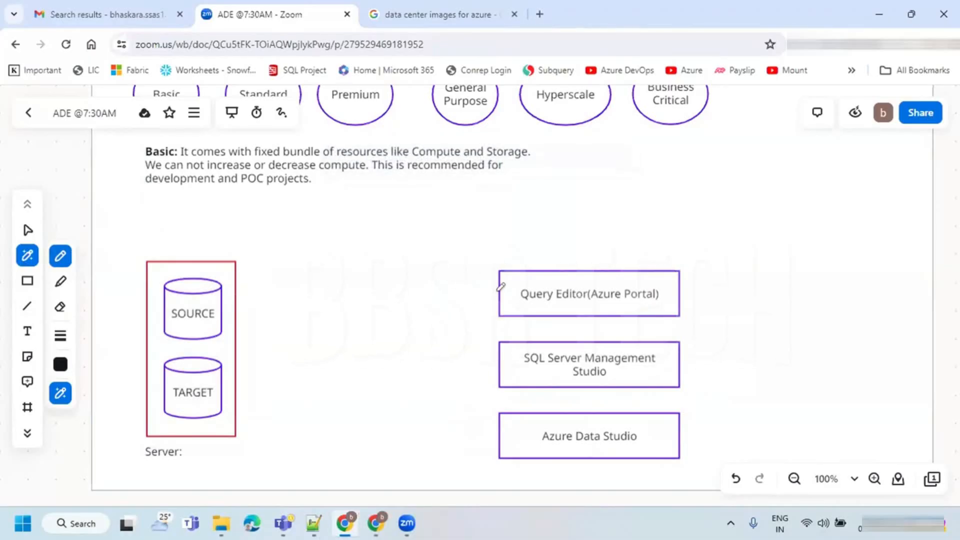
drag(491, 289, 236, 289)
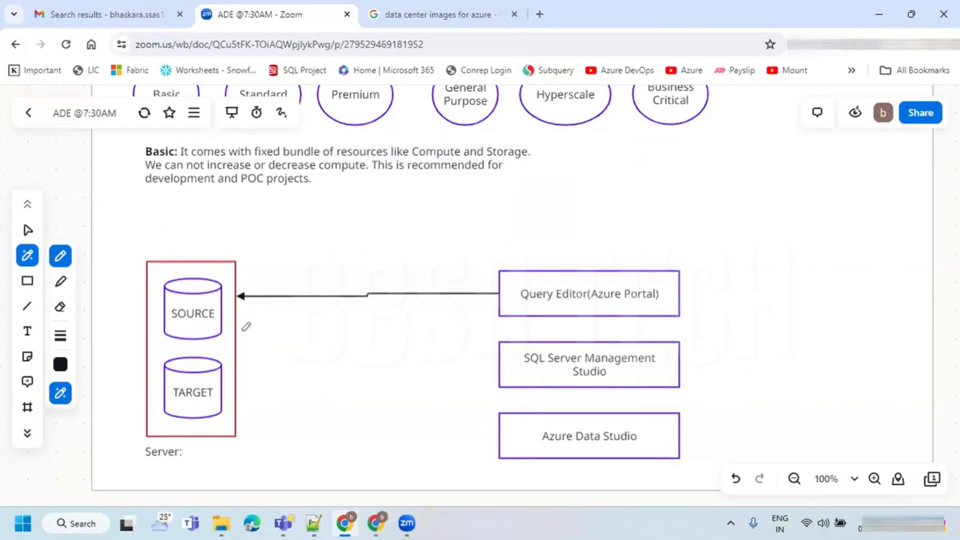
drag(499, 371, 233, 362)
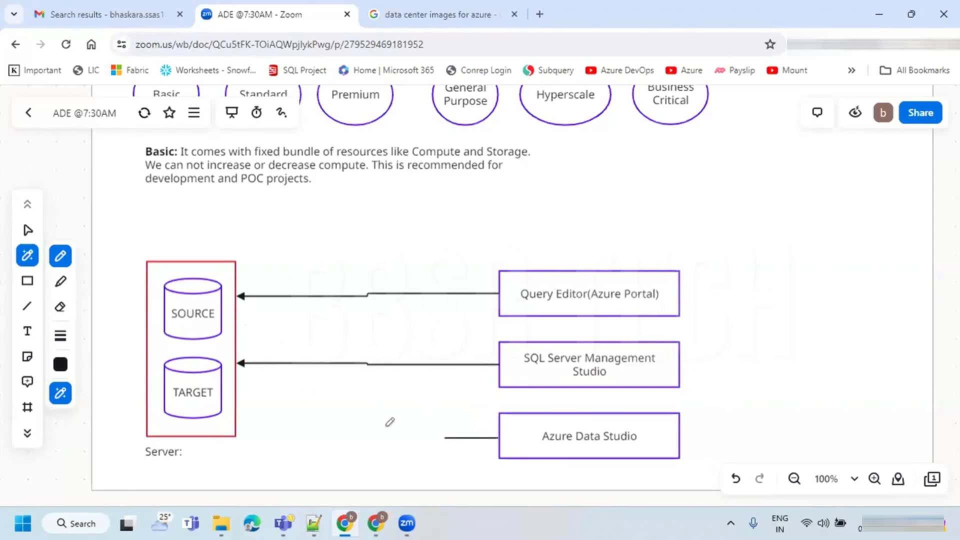